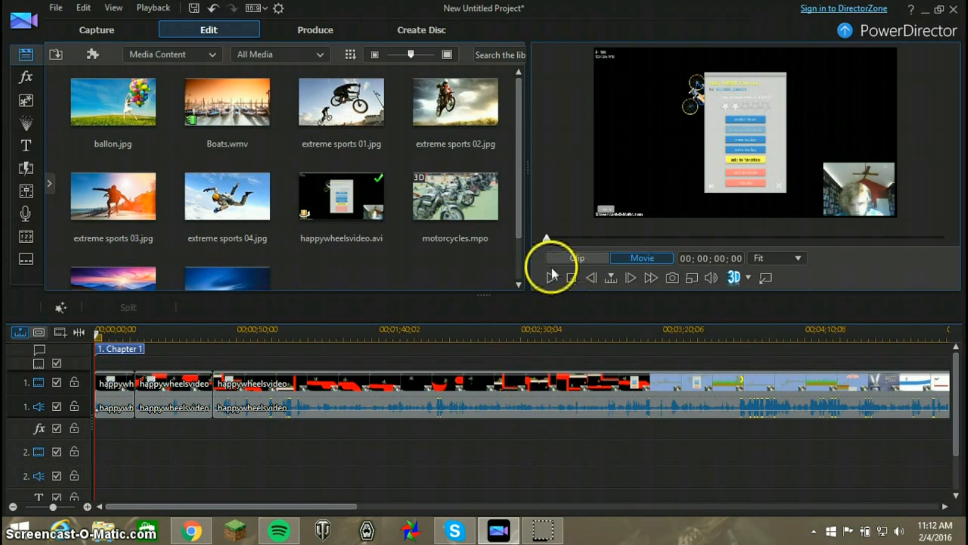
click(486, 214)
click(510, 243)
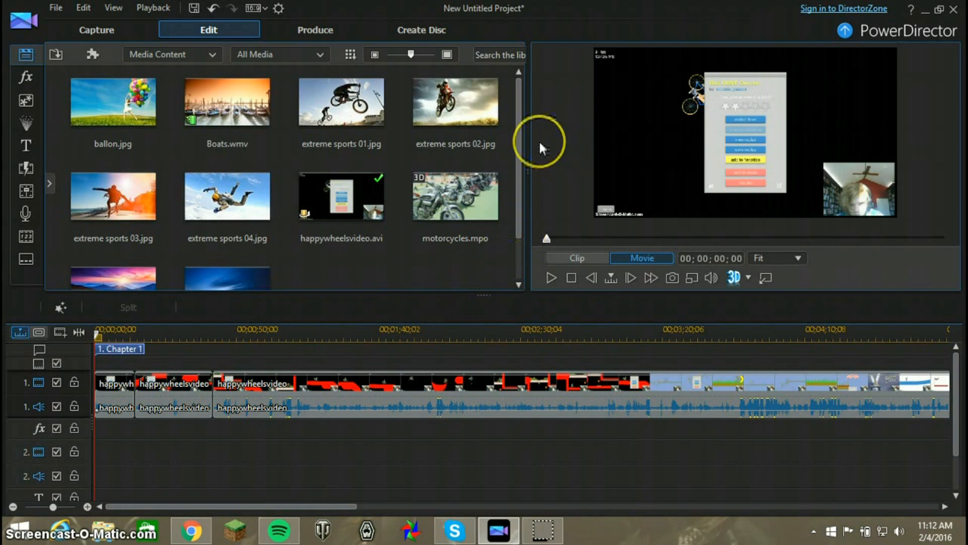
Examine the three happywheelsvideo clips on the first video track and preview the movie shortly after the third clip begins
click(382, 244)
drag(382, 244, 298, 363)
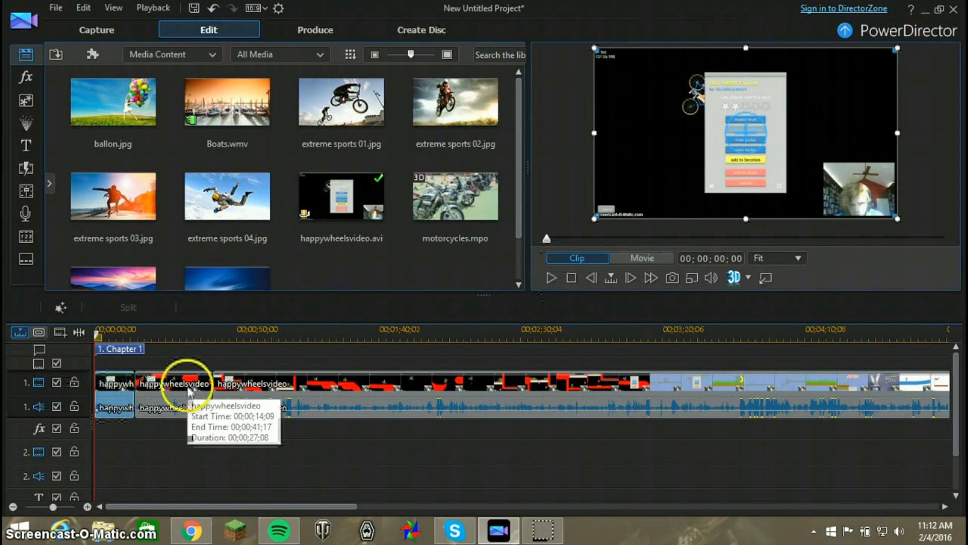
click(189, 388)
click(260, 385)
drag(520, 465, 112, 391)
click(214, 465)
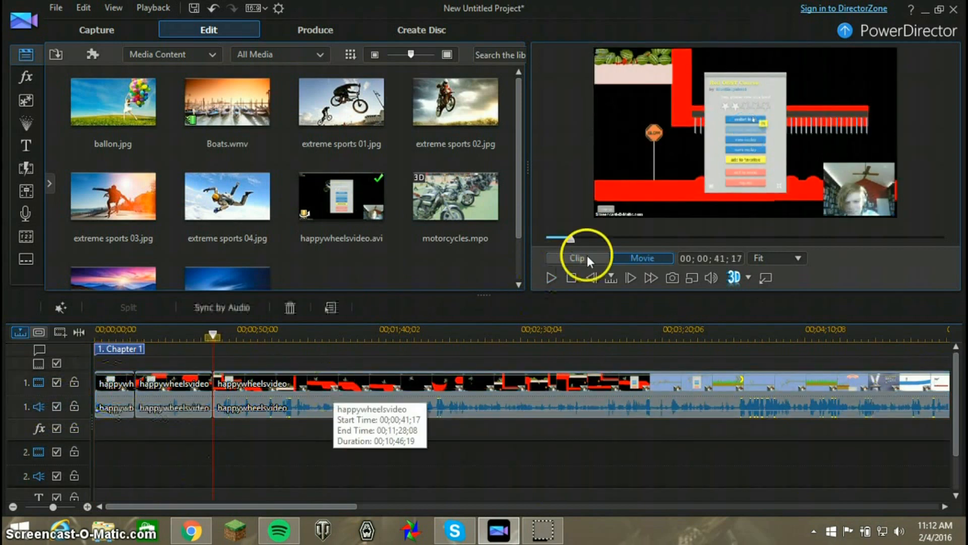
mouse_move(572, 243)
mouse_down()
mouse_move(530, 243)
mouse_move(558, 247)
mouse_move(551, 234)
mouse_move(582, 243)
mouse_up()
click(551, 277)
click(550, 277)
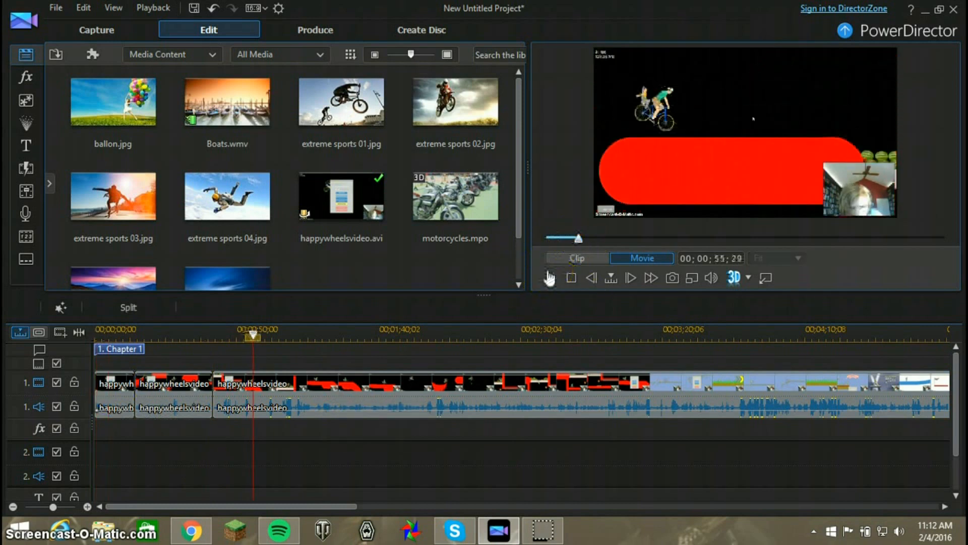
click(244, 176)
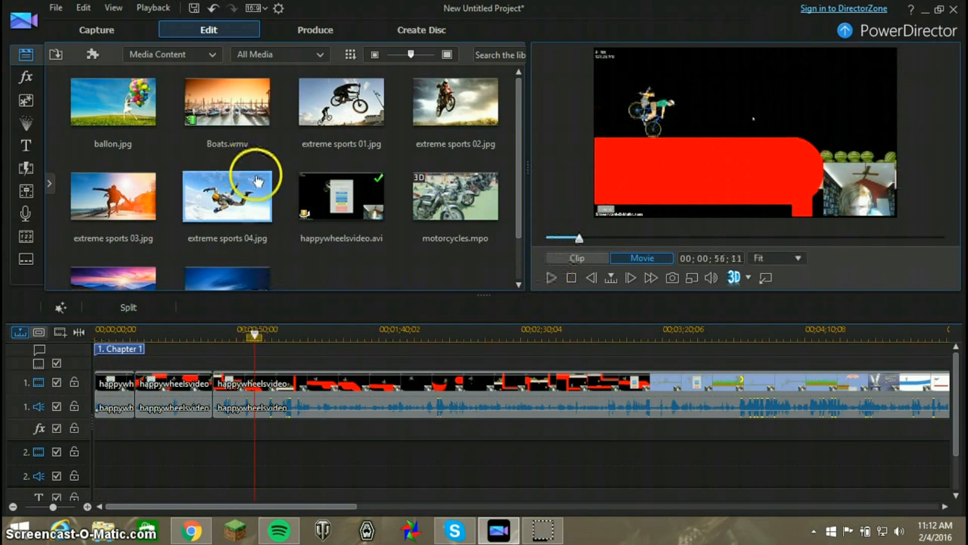
Import the webcam Capture .mpg clips into the media library
drag(353, 506, 800, 464)
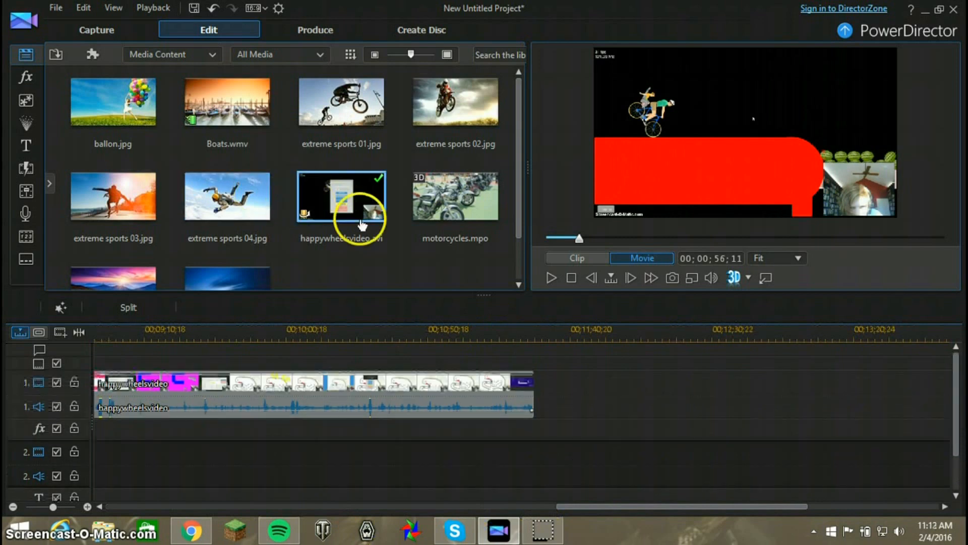
drag(519, 212, 533, 123)
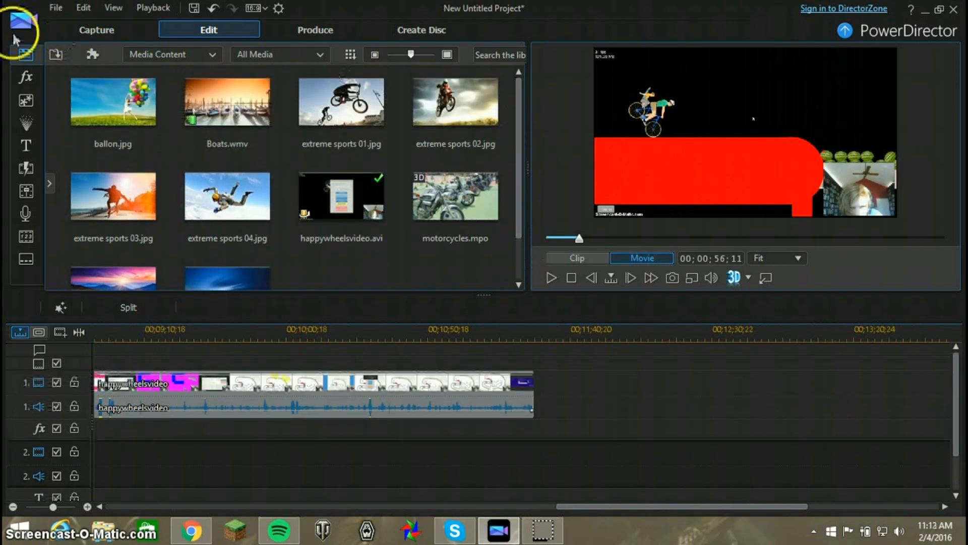
click(64, 61)
click(90, 69)
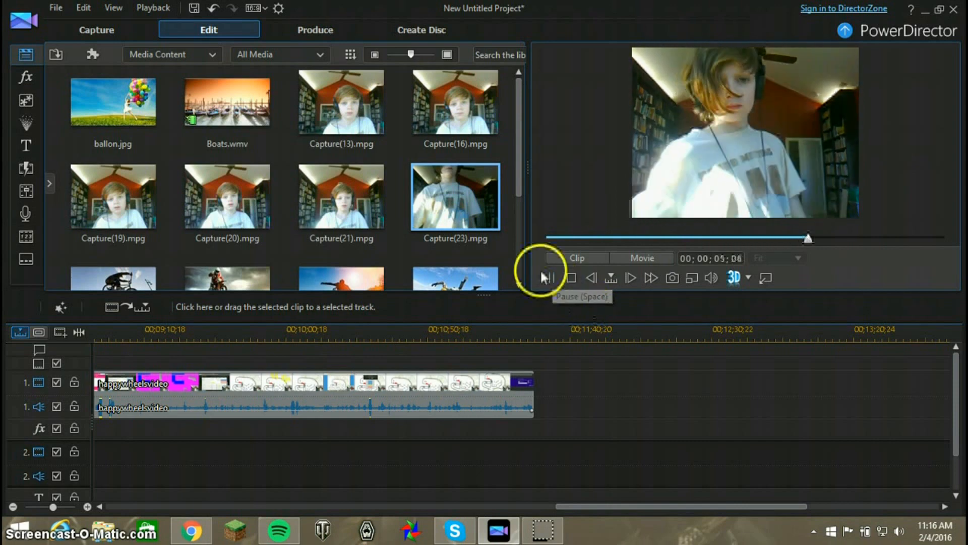
Append Capture(23).mpg to video track 1 directly after the last happywheelsvideo clip and preview the join
click(549, 279)
drag(439, 195, 705, 389)
click(553, 385)
click(549, 281)
click(643, 258)
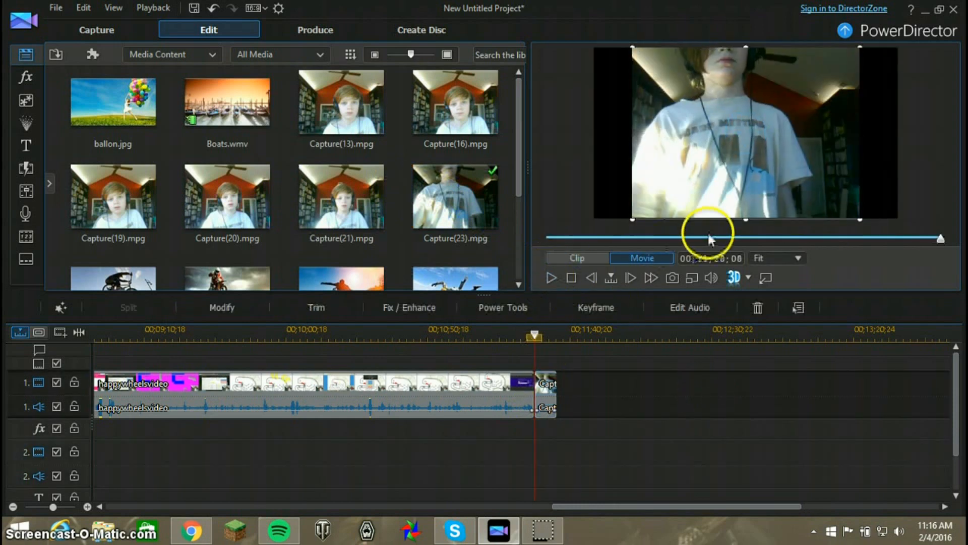
click(923, 238)
click(534, 335)
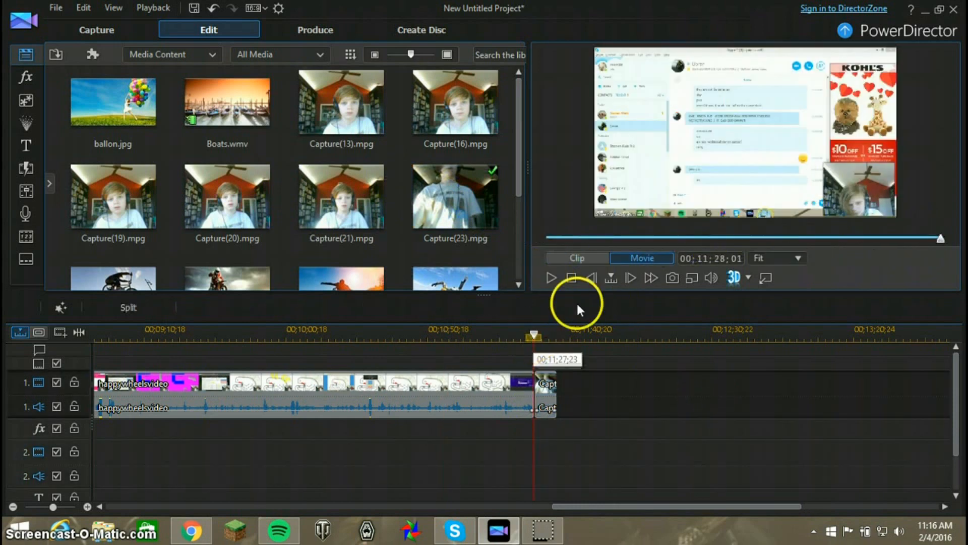
click(555, 278)
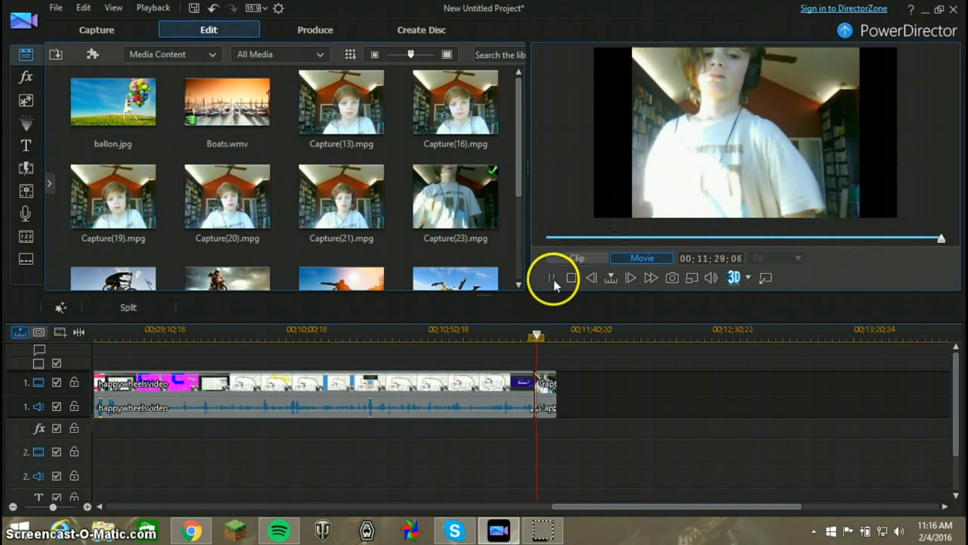
Trim the start of the Capture(23) clip by setting its in position to 00;00;01;11
click(544, 388)
click(340, 310)
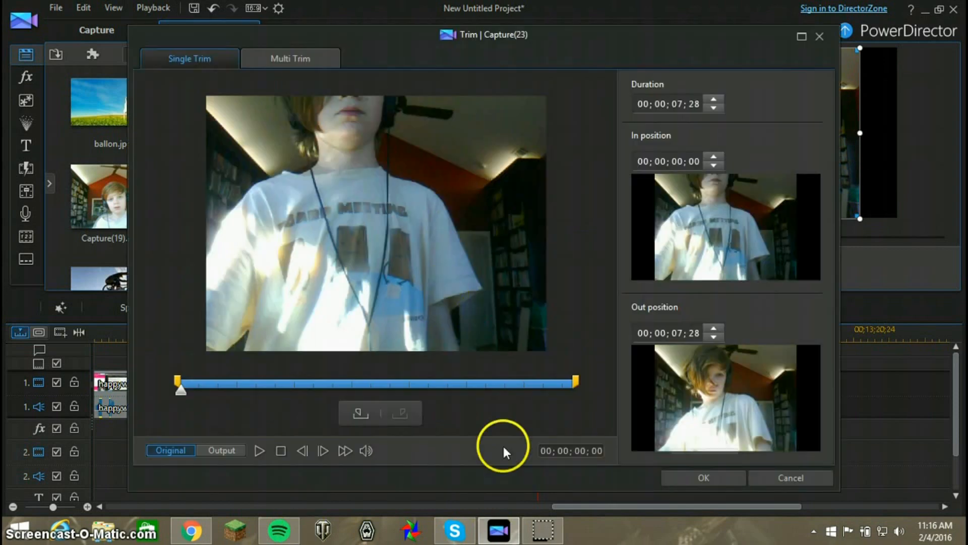
click(259, 451)
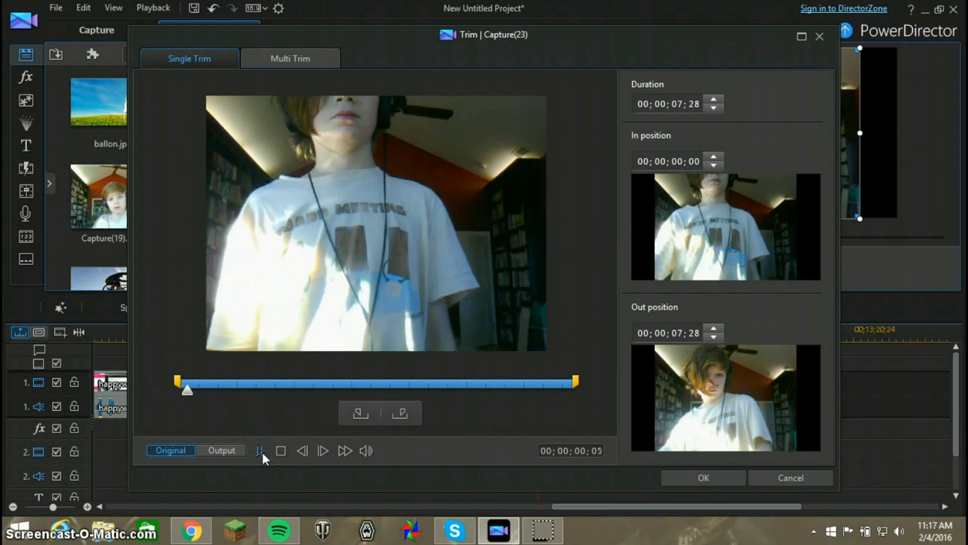
click(372, 394)
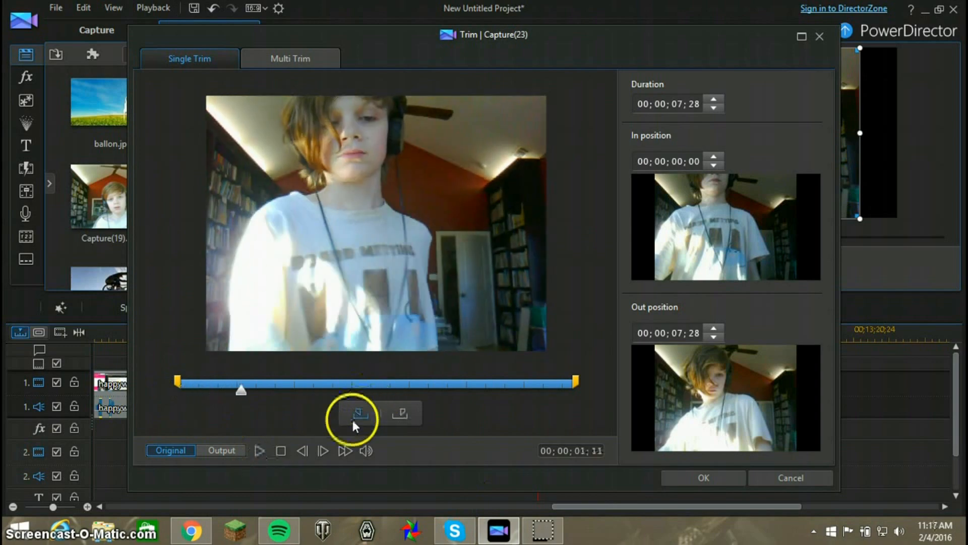
click(355, 414)
click(687, 481)
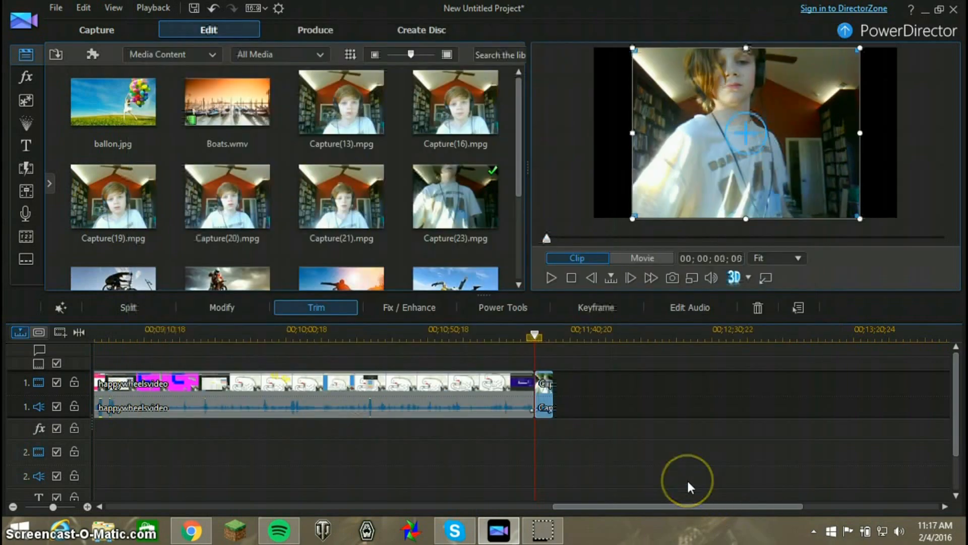
Import the profile picture JPG and place it on video track 2, aligned with the start of the Capture(23) clip
click(55, 53)
click(104, 73)
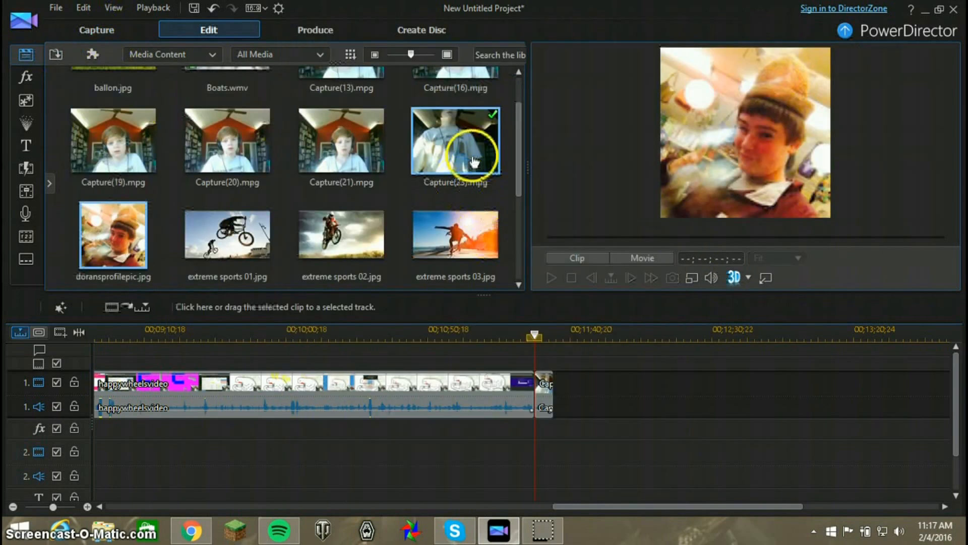
drag(114, 234, 538, 461)
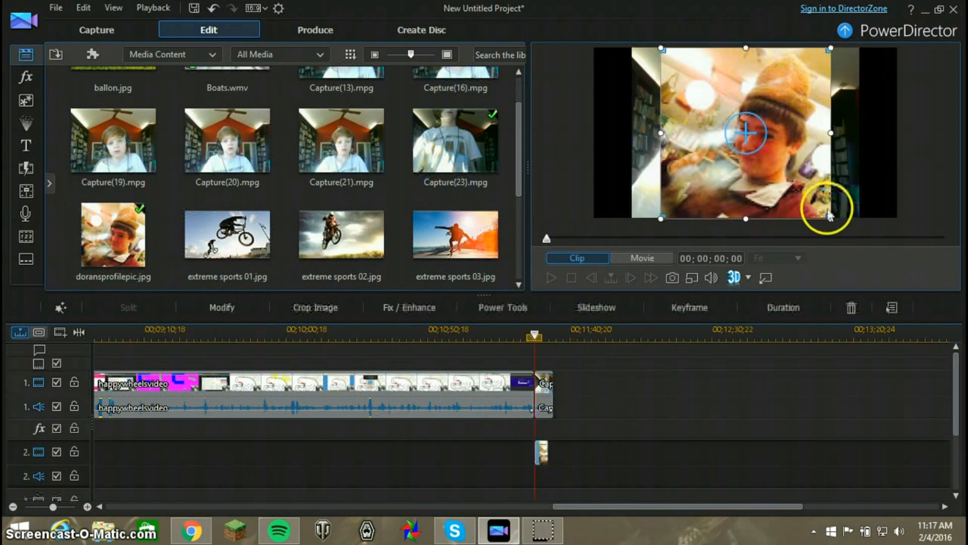
Shrink the profile picture in the preview to under half its size and place it in the lower-left corner of the webcam footage
mouse_move(739, 101)
mouse_down()
mouse_move(745, 90)
mouse_move(724, 84)
mouse_move(733, 87)
mouse_up()
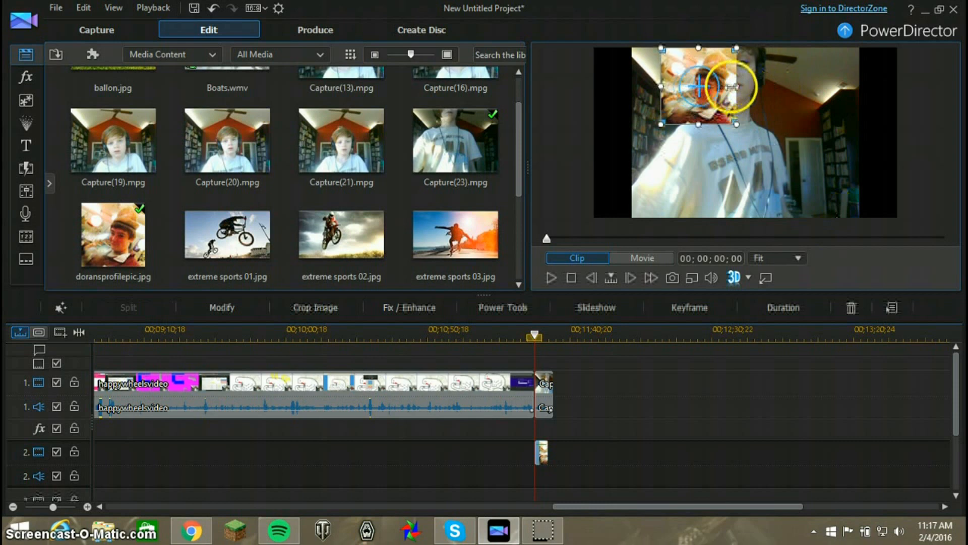
drag(692, 112, 809, 176)
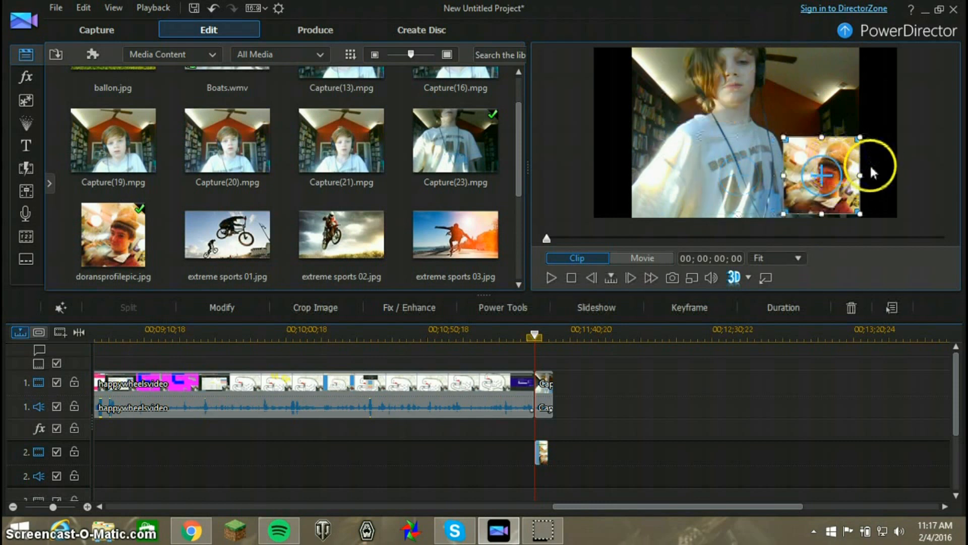
drag(862, 132, 802, 152)
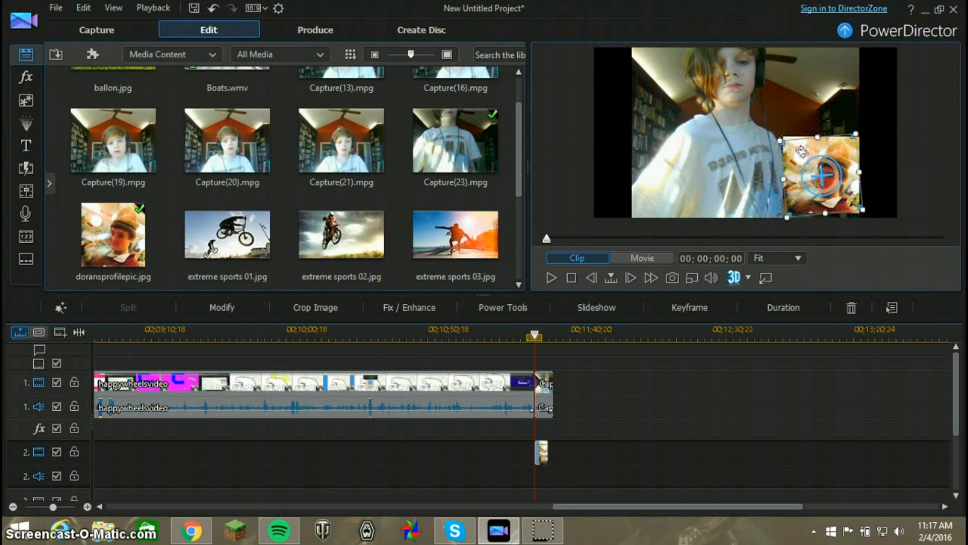
key(ctrl+z)
drag(802, 152, 668, 168)
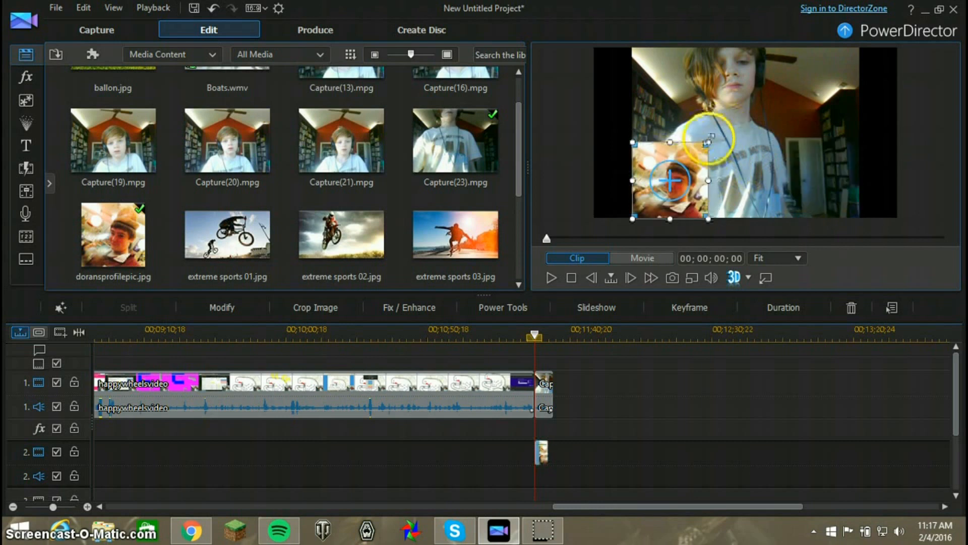
click(718, 151)
click(668, 182)
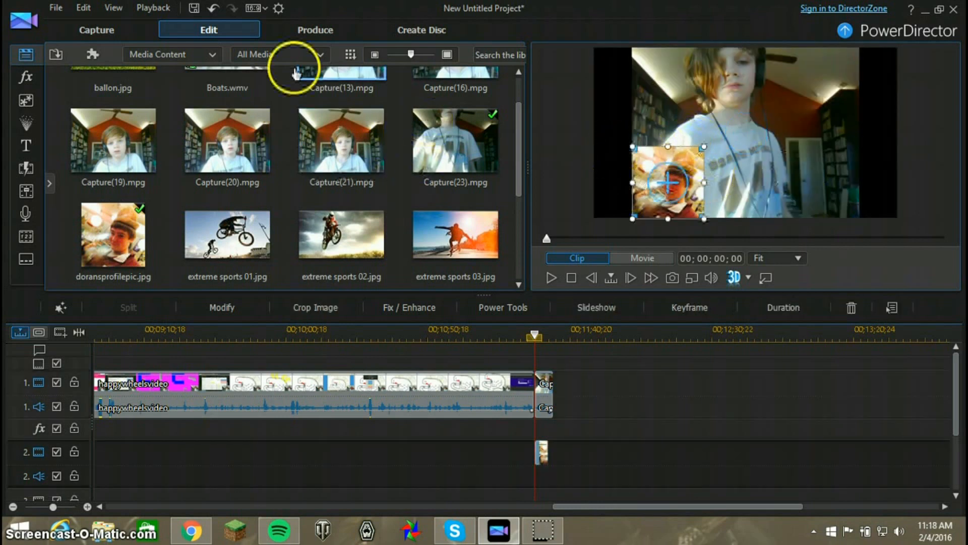
Import SnapShot(0).bmp and place it on video track 3, aligned with the start of the Capture(23) clip
click(57, 55)
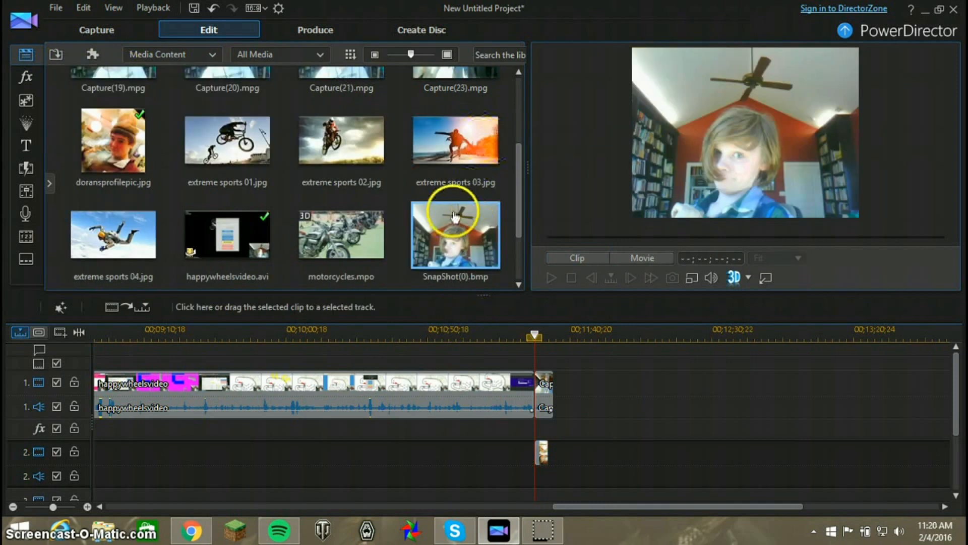
drag(447, 210, 536, 481)
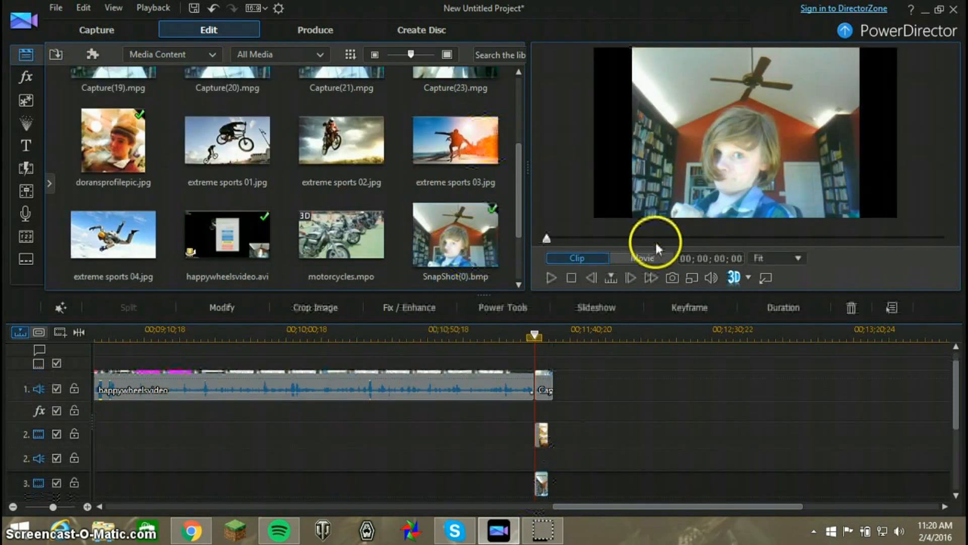
Shrink the SnapShot(0) image in the preview to under half its size and fit it in the lower-right corner of the webcam footage
drag(860, 219, 735, 104)
drag(675, 83, 812, 179)
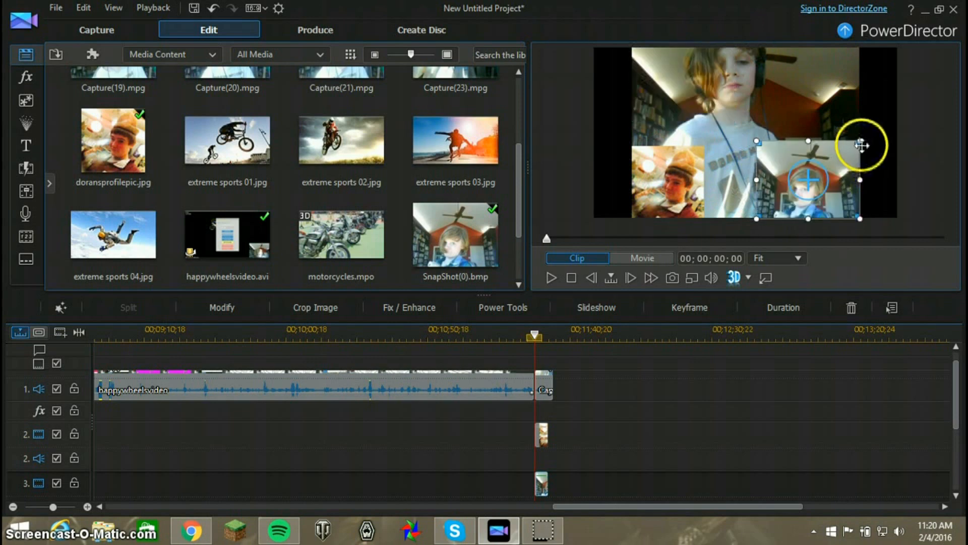
drag(808, 142, 852, 147)
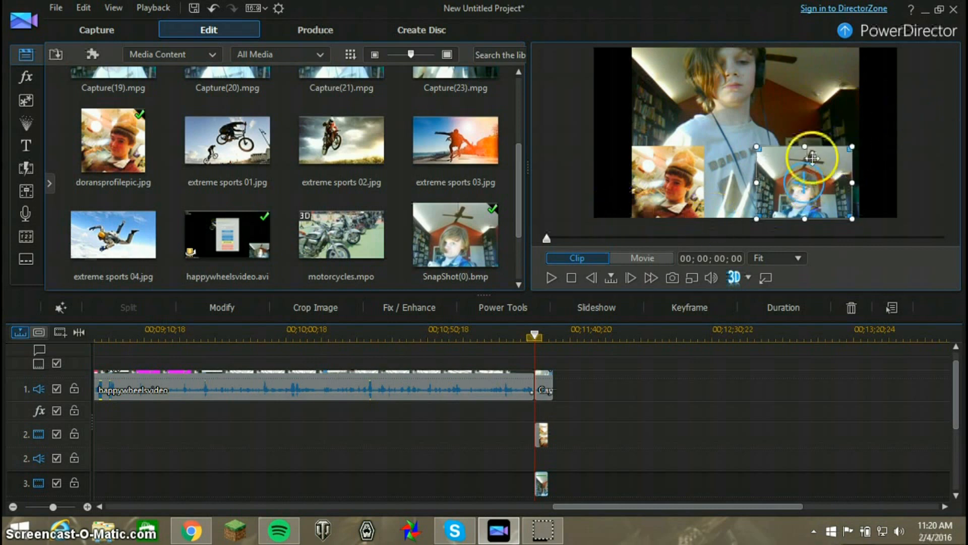
drag(811, 186, 815, 185)
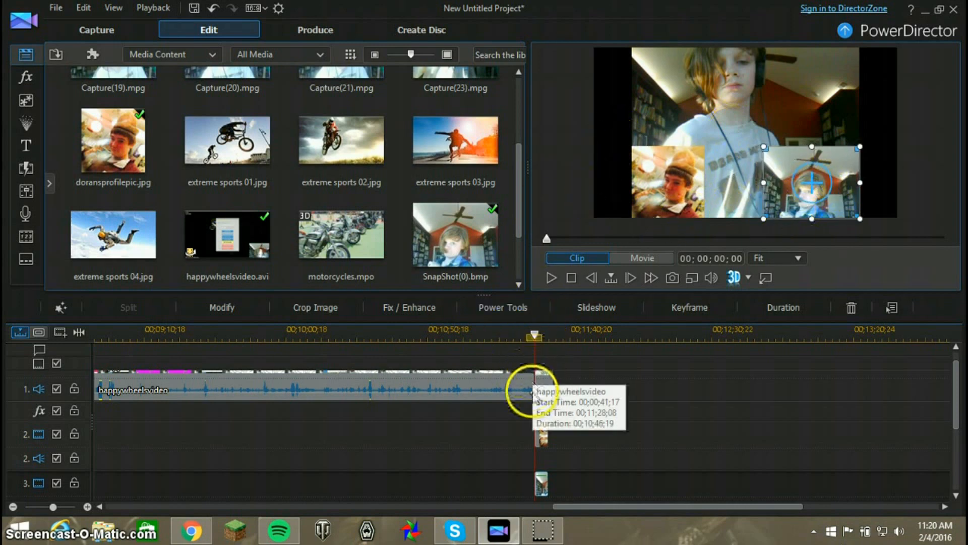
Add the Default title to video track 4 in line with the overlay images and open its text for editing in the Title Designer
click(26, 147)
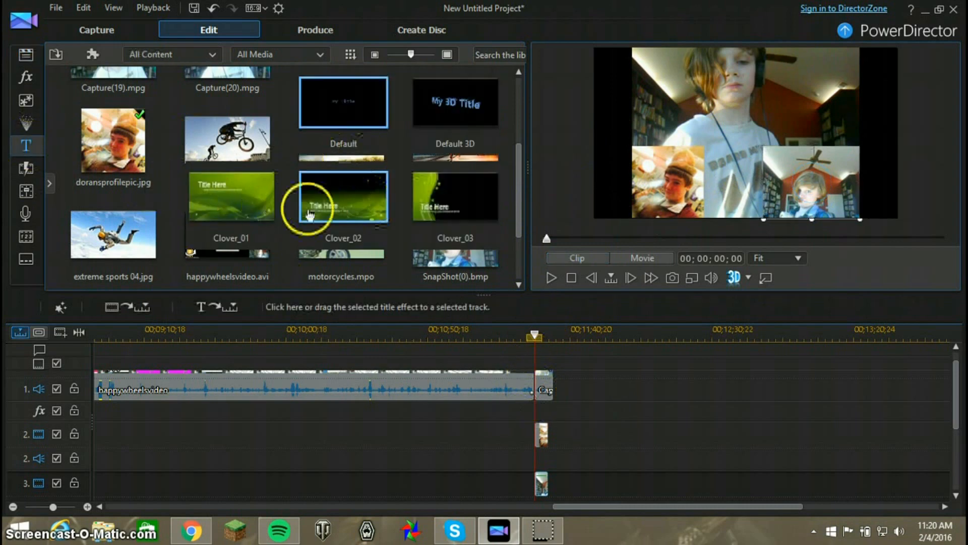
drag(328, 114, 546, 460)
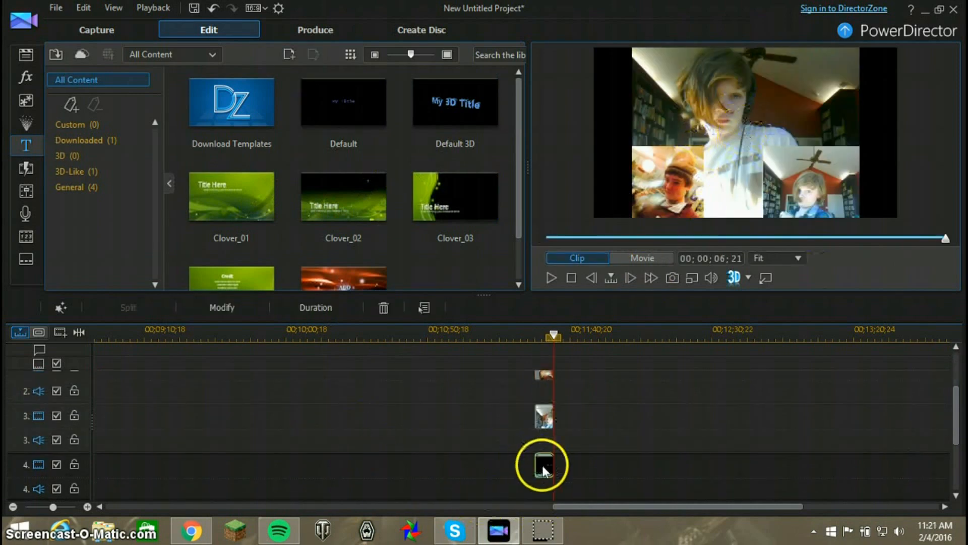
click(243, 306)
click(564, 201)
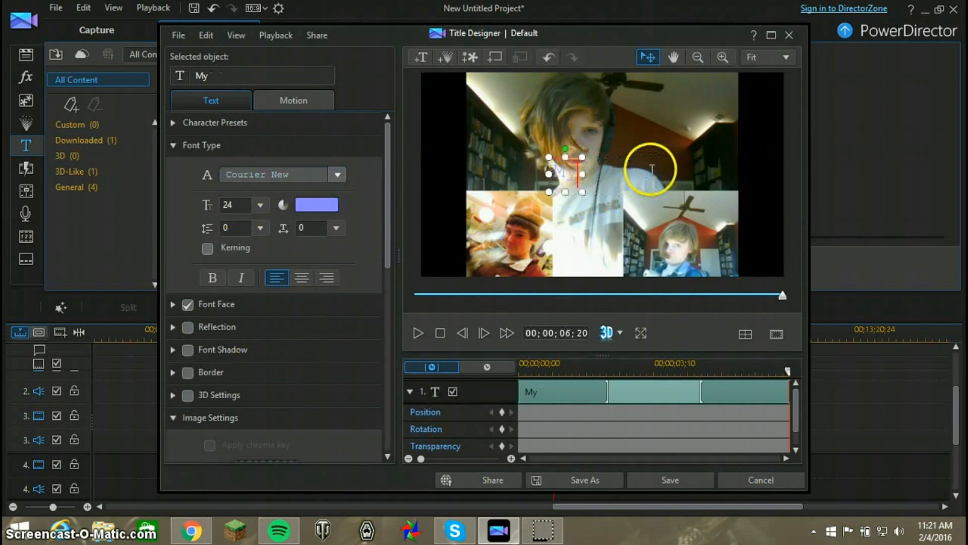
Set the title text's font colour to purple from the basic colors
click(312, 206)
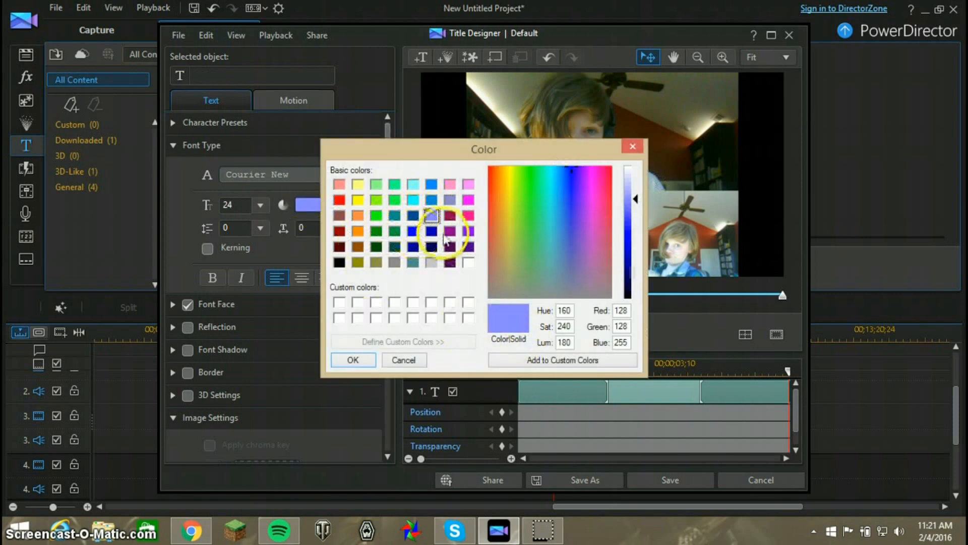
click(413, 216)
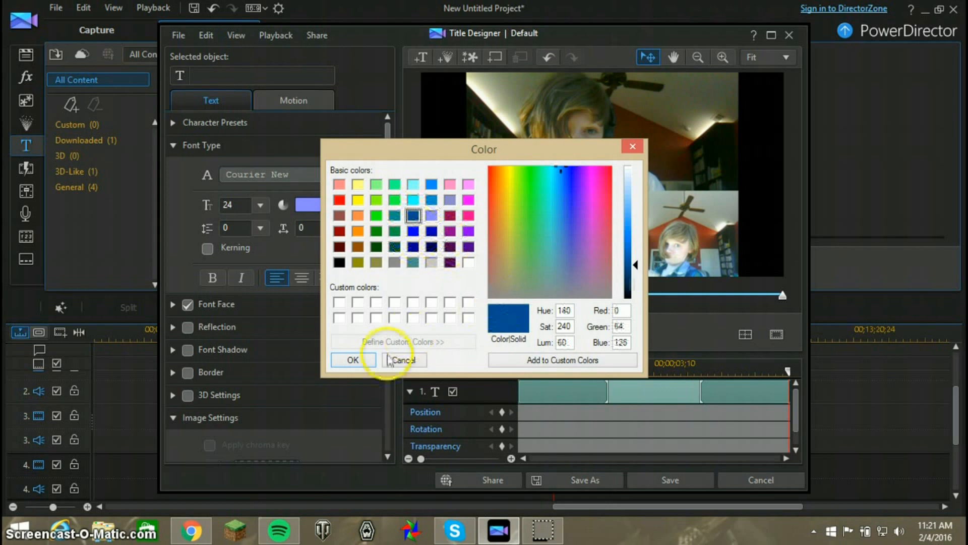
click(431, 199)
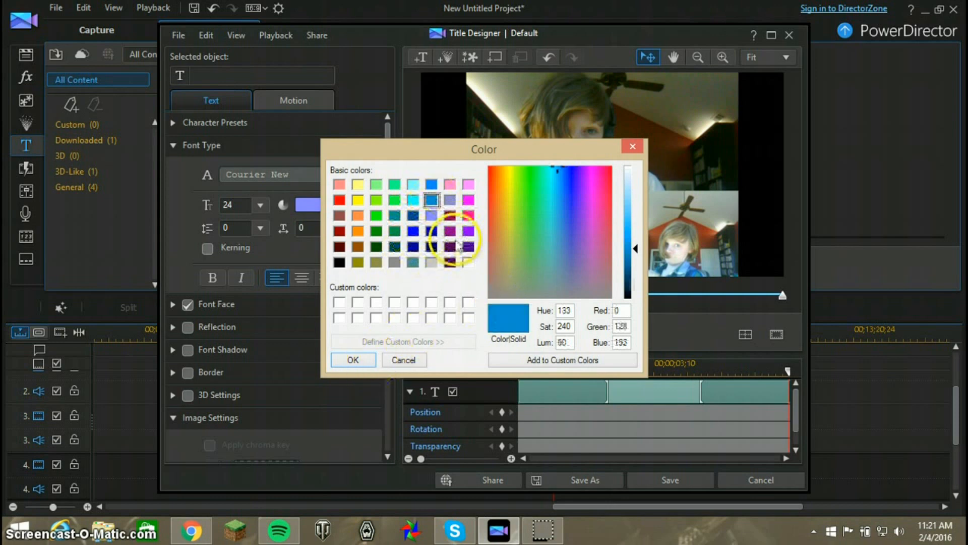
click(451, 233)
click(353, 360)
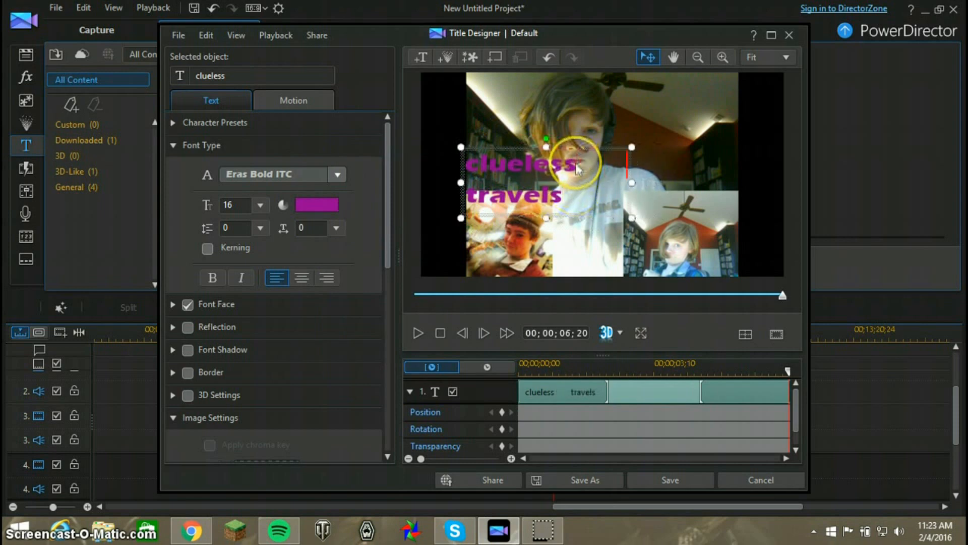
Add "subscribe!" beside "clueless travels", narrow the text box to fit within the webcam footage, and save the title
text(subscribe!)
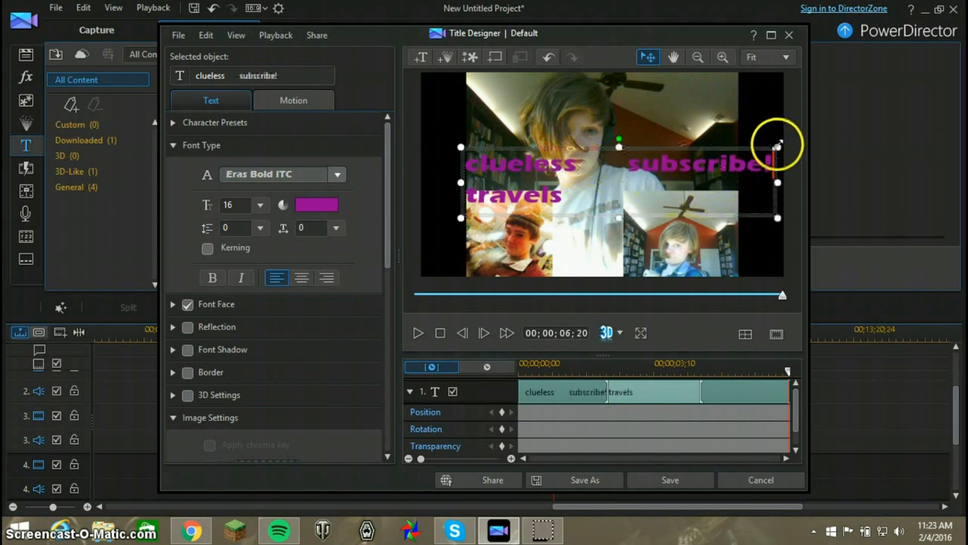
drag(778, 147, 744, 147)
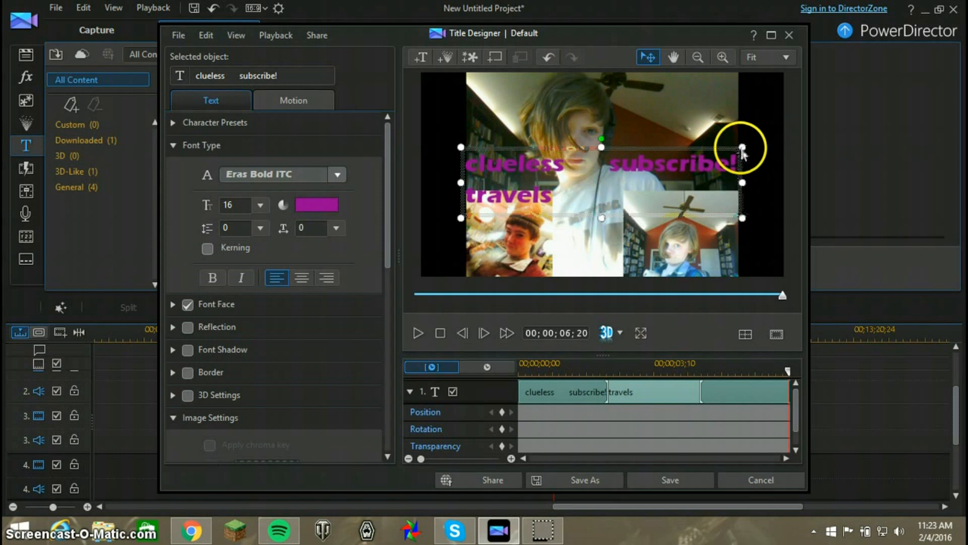
click(662, 478)
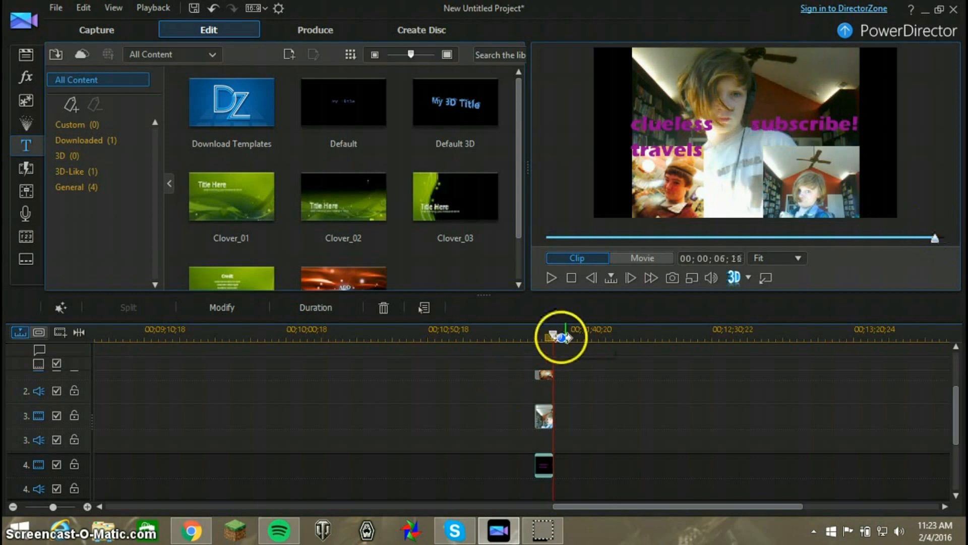
Play back the end screen from its beginning to check the overlays and title
drag(553, 335, 537, 337)
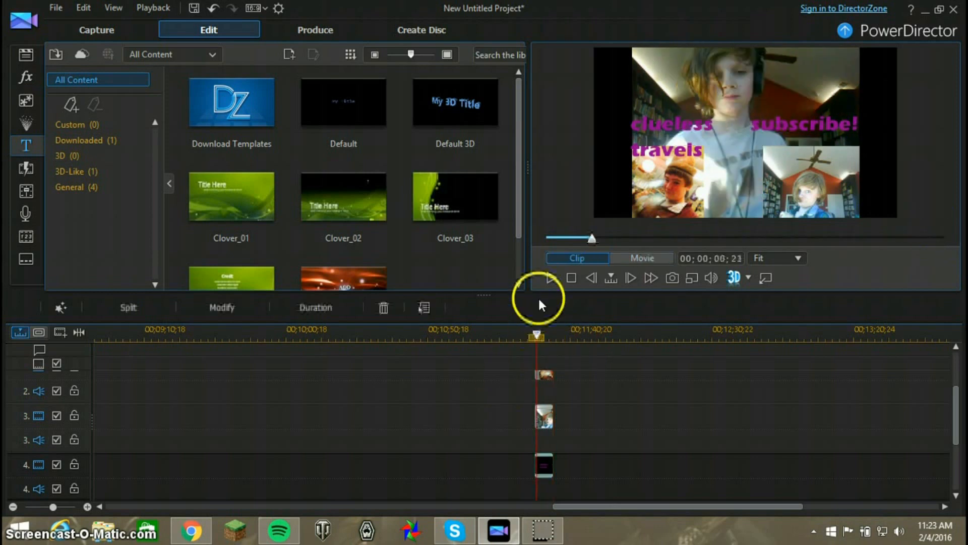
click(551, 277)
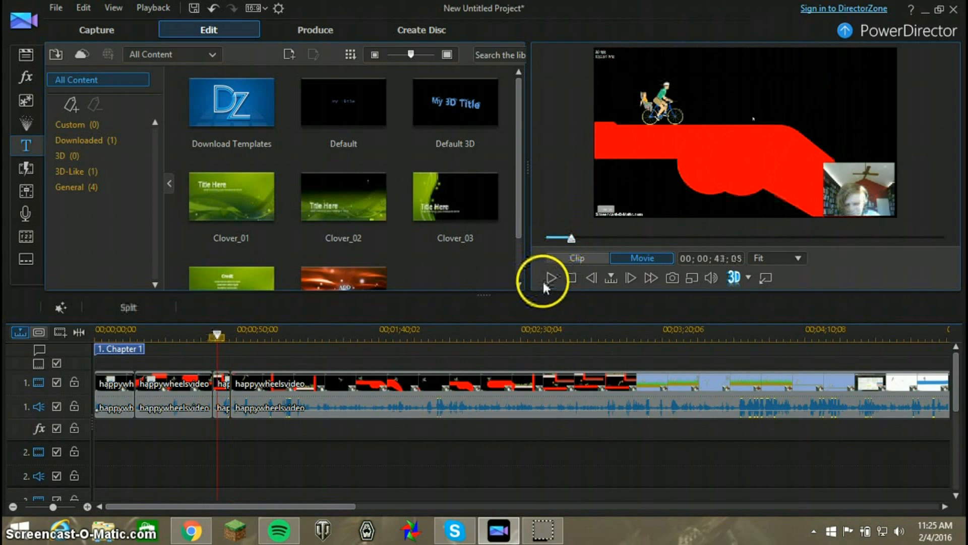
Review the opening gameplay footage and inspect the split happywheelsvideo clips on video track 1
click(550, 278)
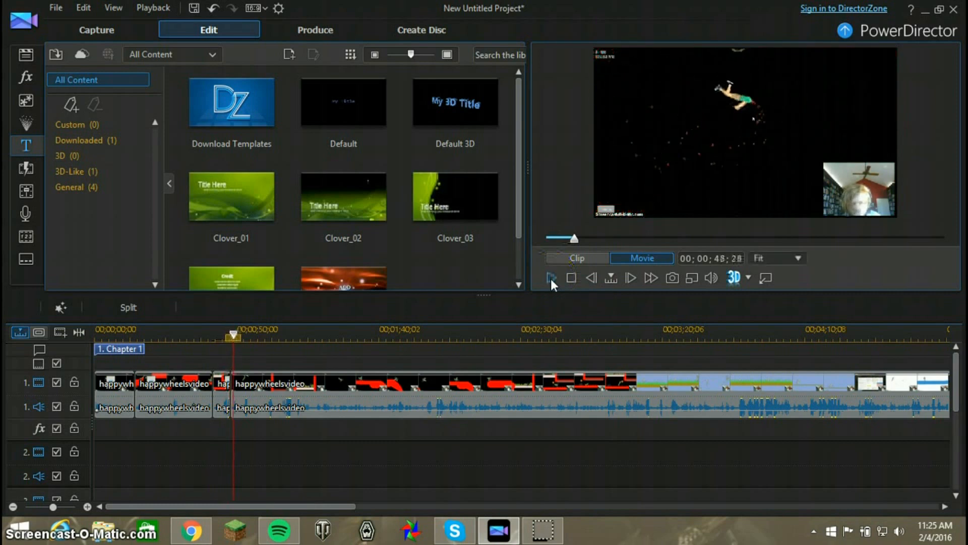
click(183, 409)
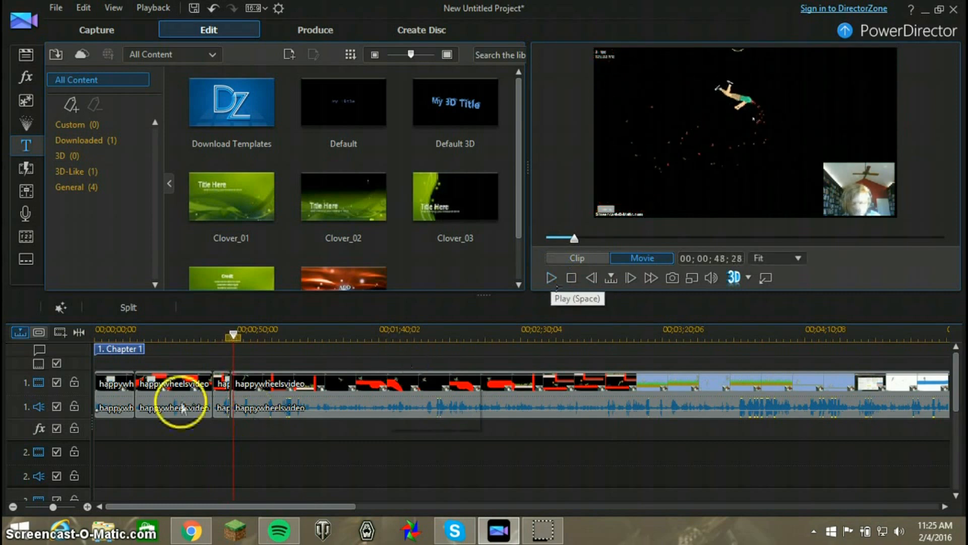
click(217, 386)
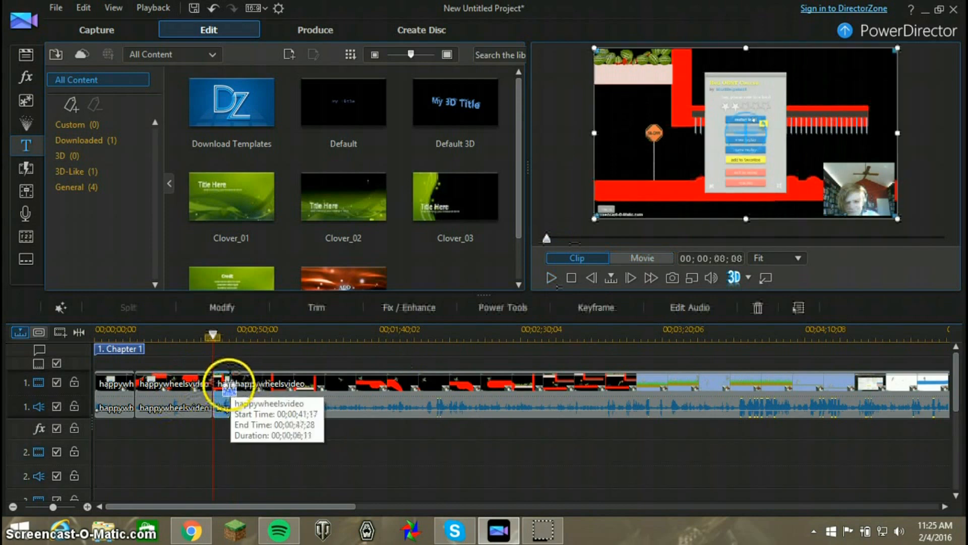
click(260, 388)
click(220, 388)
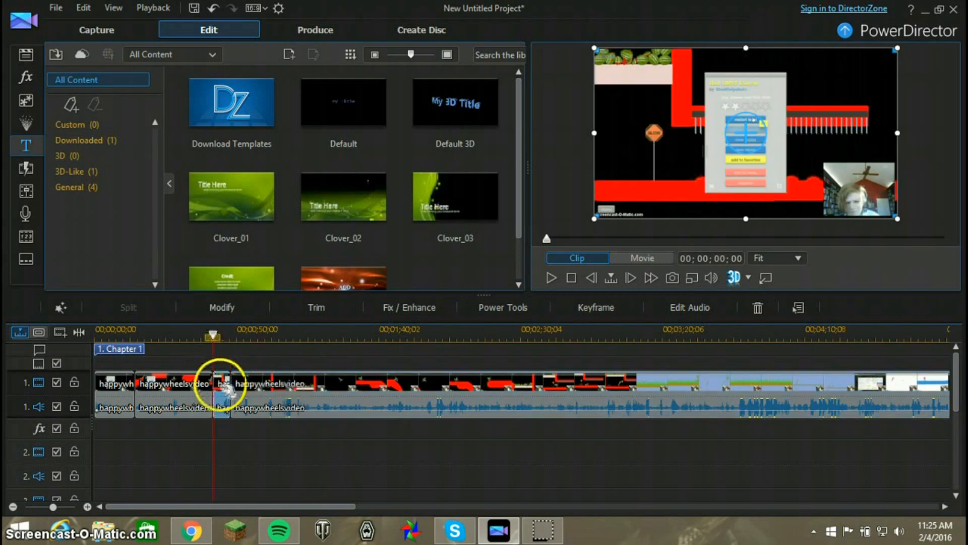
click(196, 389)
click(220, 384)
click(181, 385)
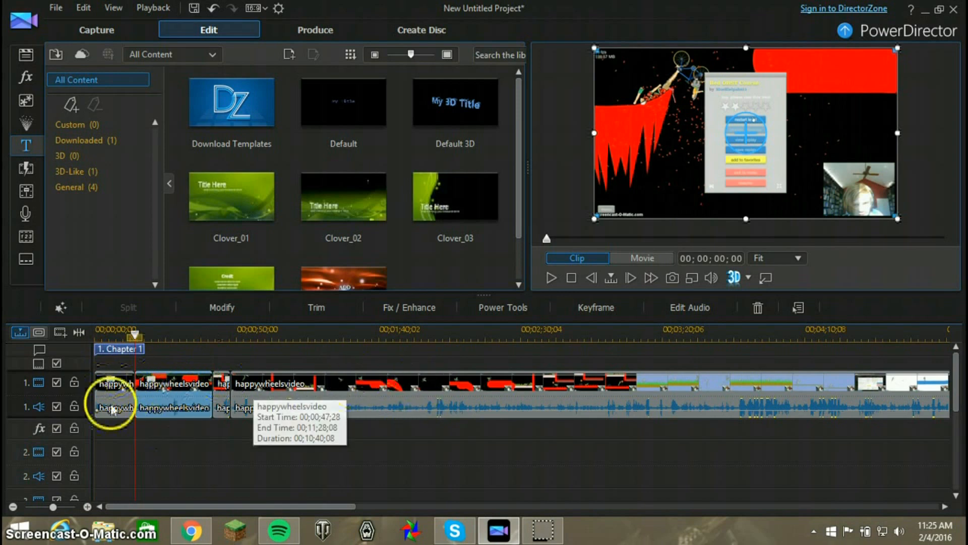
click(110, 388)
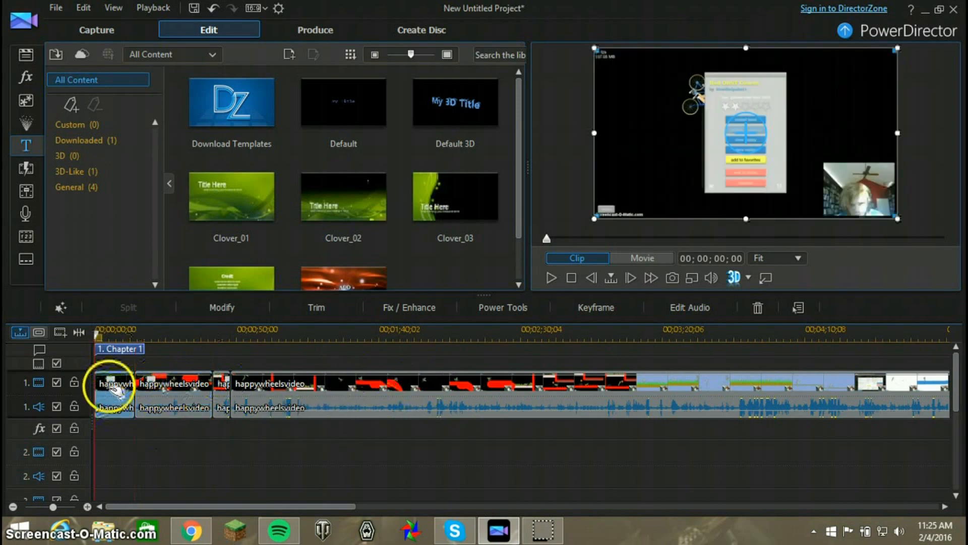
Play the long happywheelsvideo clip from its start and split it at 00;00;50;17
click(552, 277)
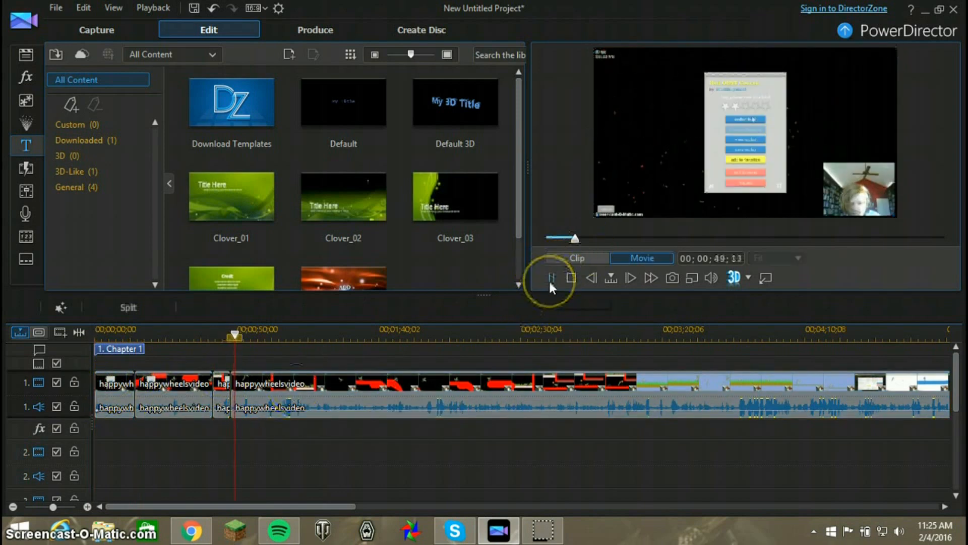
click(551, 278)
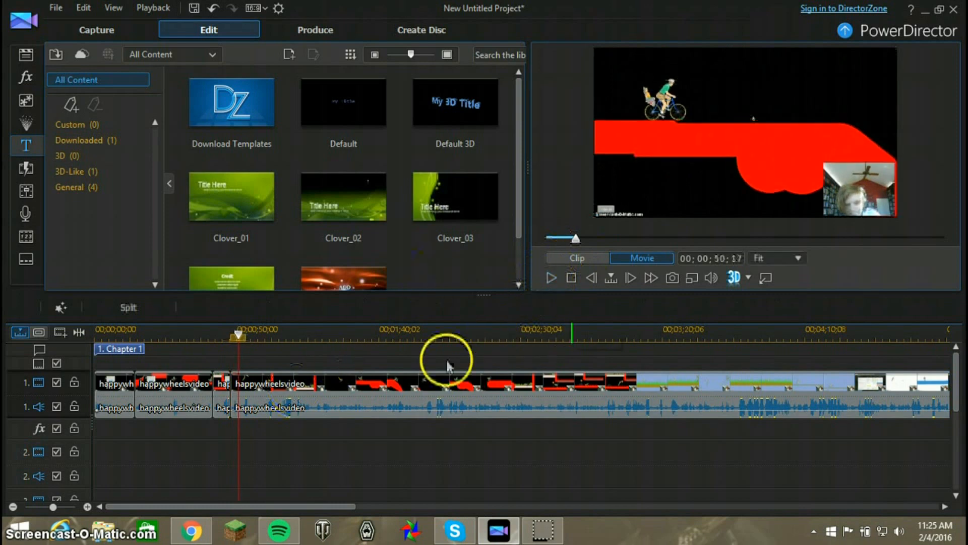
click(128, 307)
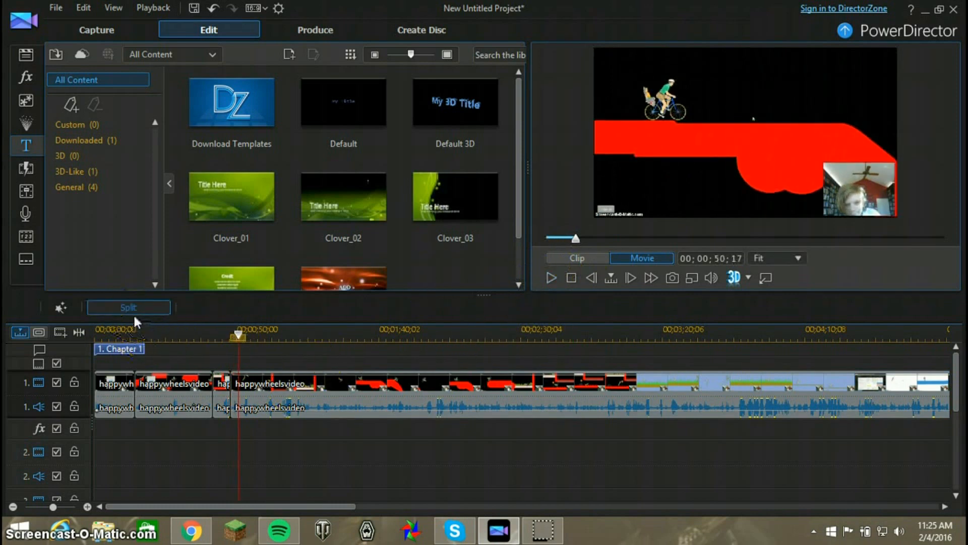
click(288, 371)
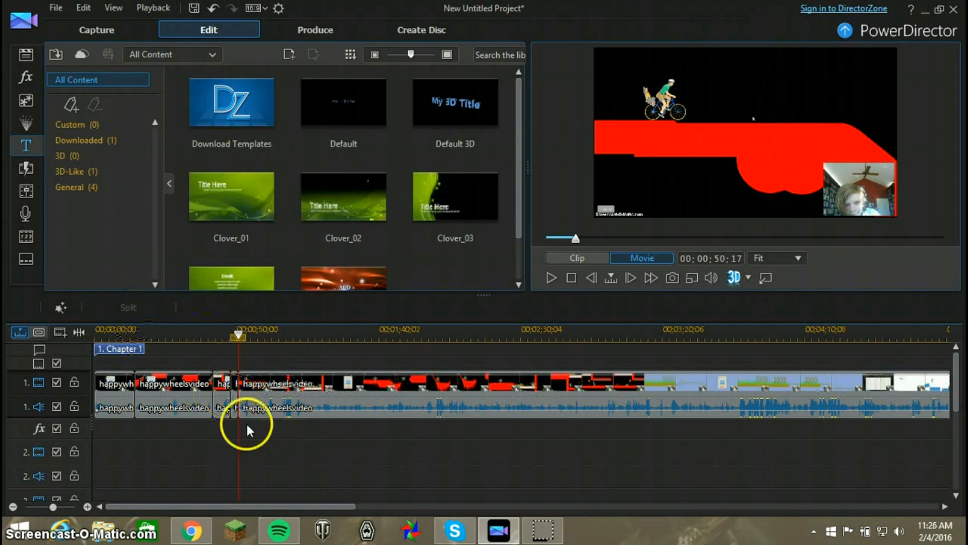
Trim the beginning of the long happywheelsvideo clip after the split, setting its in position to 00;00;56;12
click(234, 388)
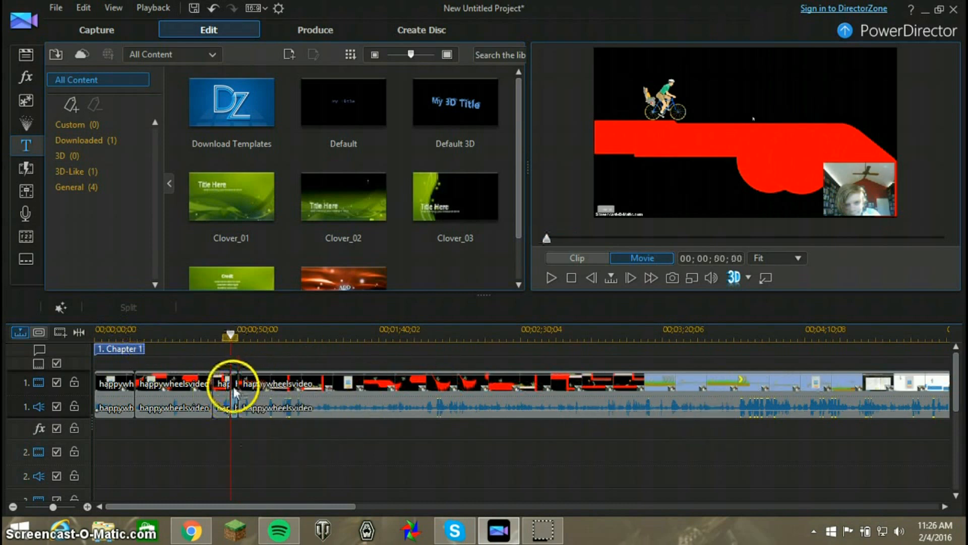
click(268, 382)
click(323, 307)
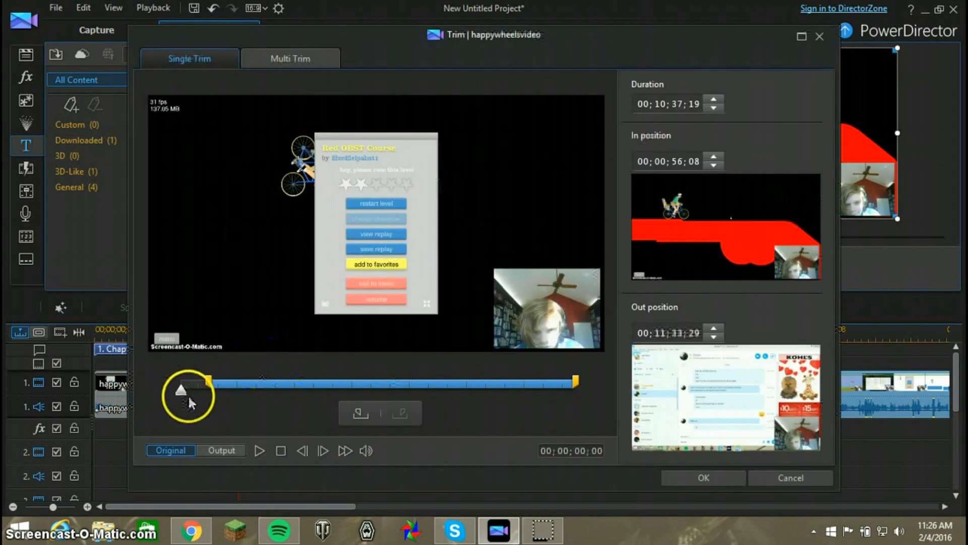
drag(183, 390, 211, 390)
click(258, 451)
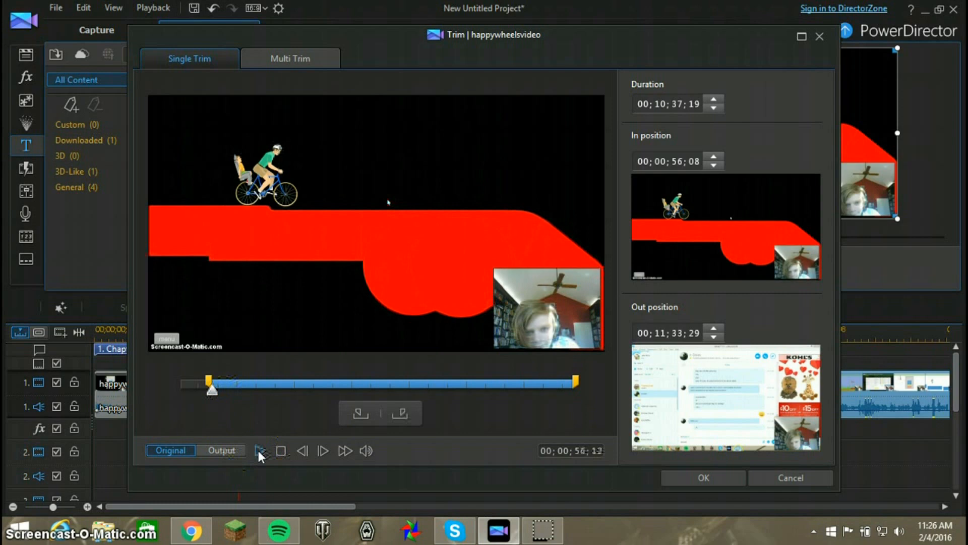
click(258, 450)
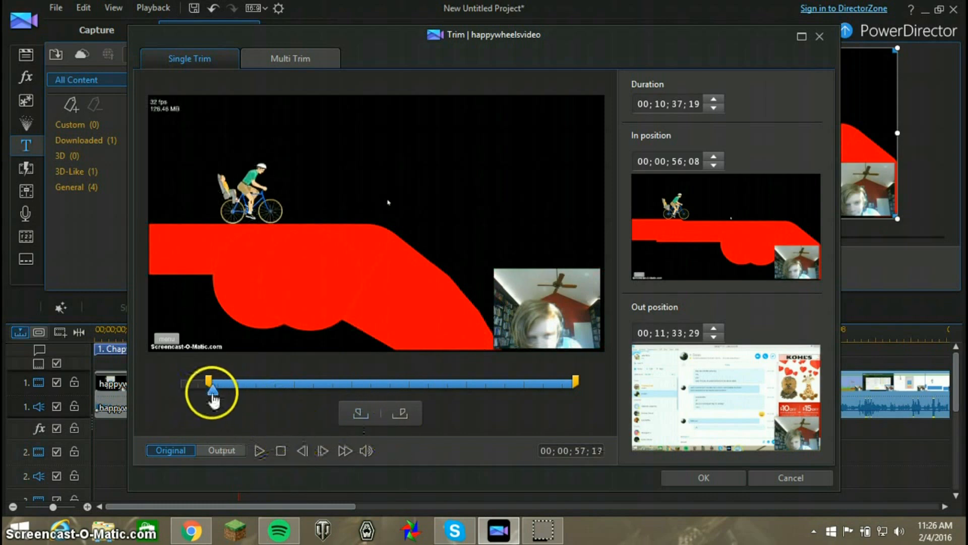
click(212, 388)
click(258, 451)
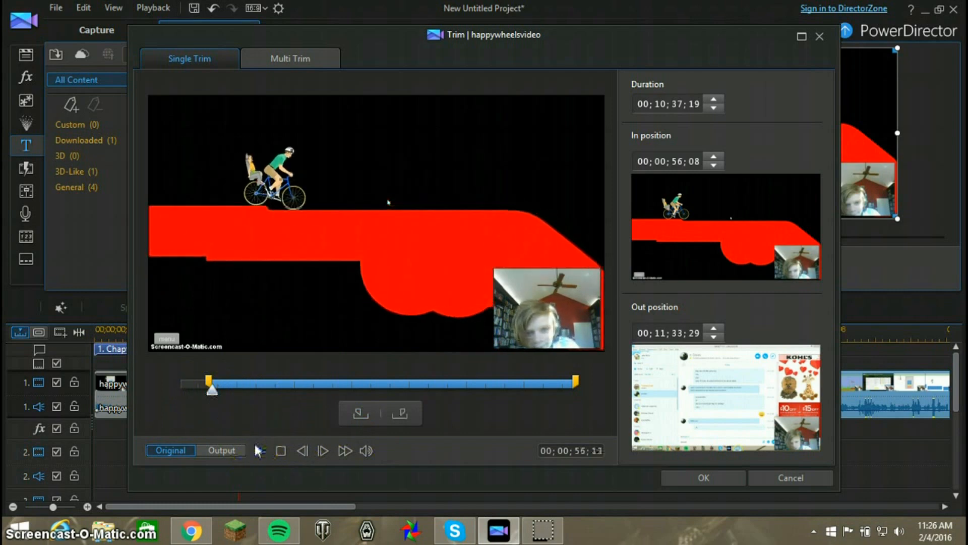
click(357, 417)
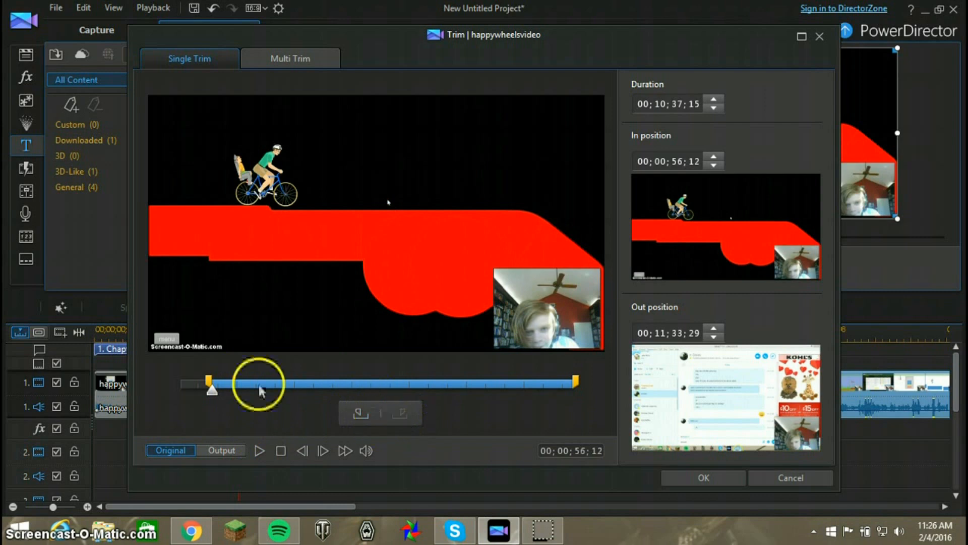
click(681, 477)
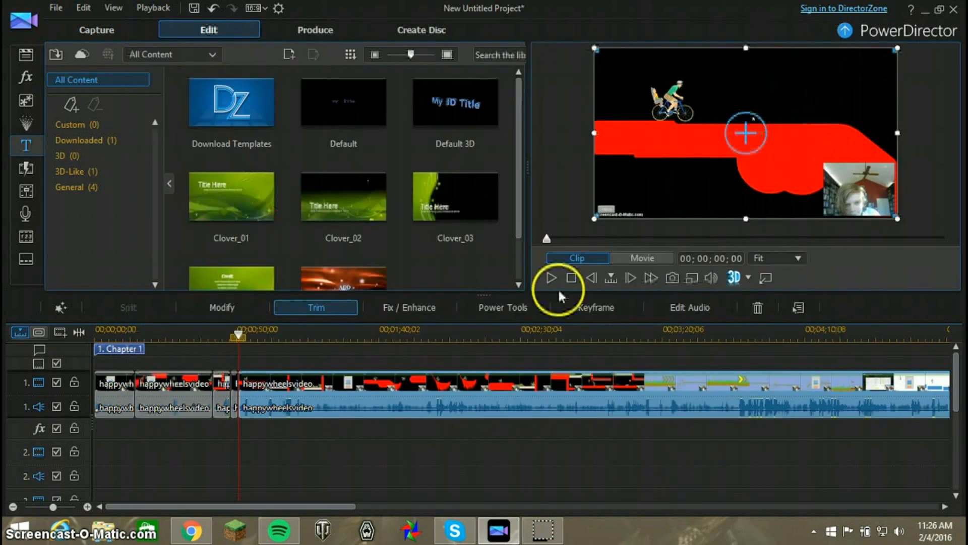
Play back the movie across the short clips and the newly trimmed cut to check the transitions
click(567, 241)
click(566, 238)
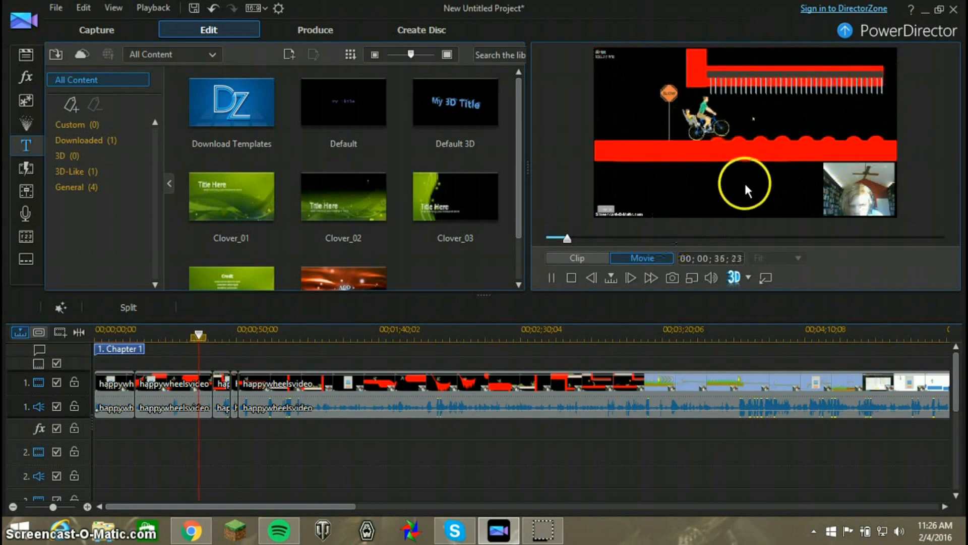
drag(205, 336, 225, 337)
key(space)
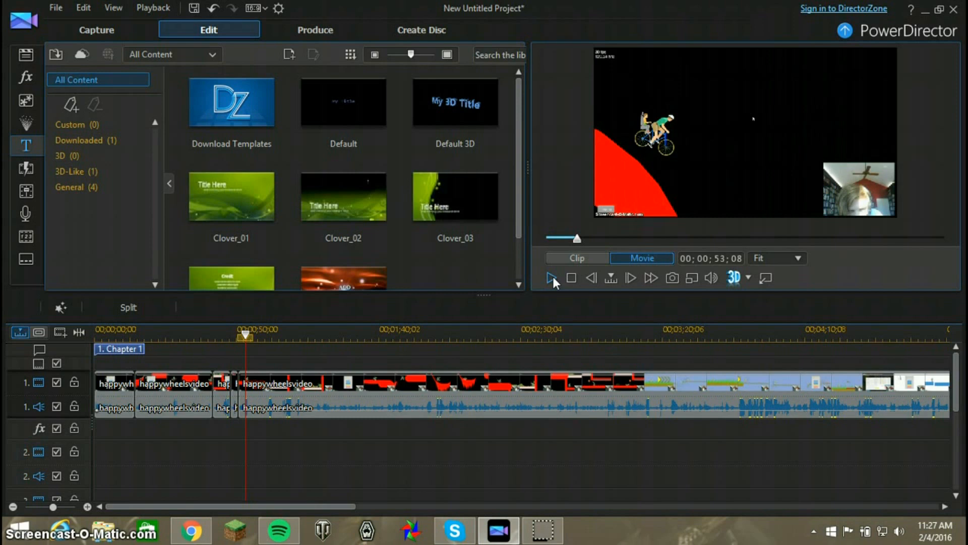
Shorten the third happywheelsvideo clip on video track 1 with a single trim
click(229, 390)
click(226, 393)
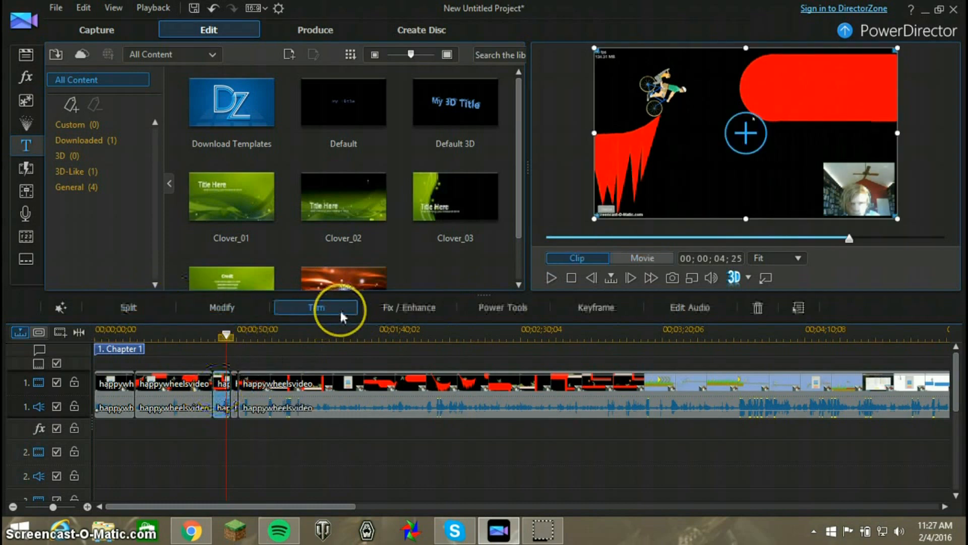
click(340, 308)
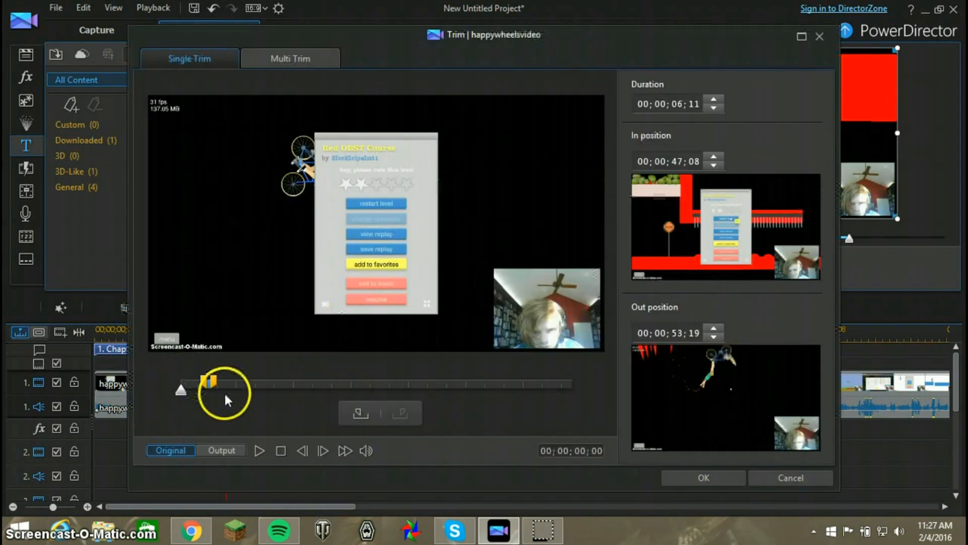
click(206, 388)
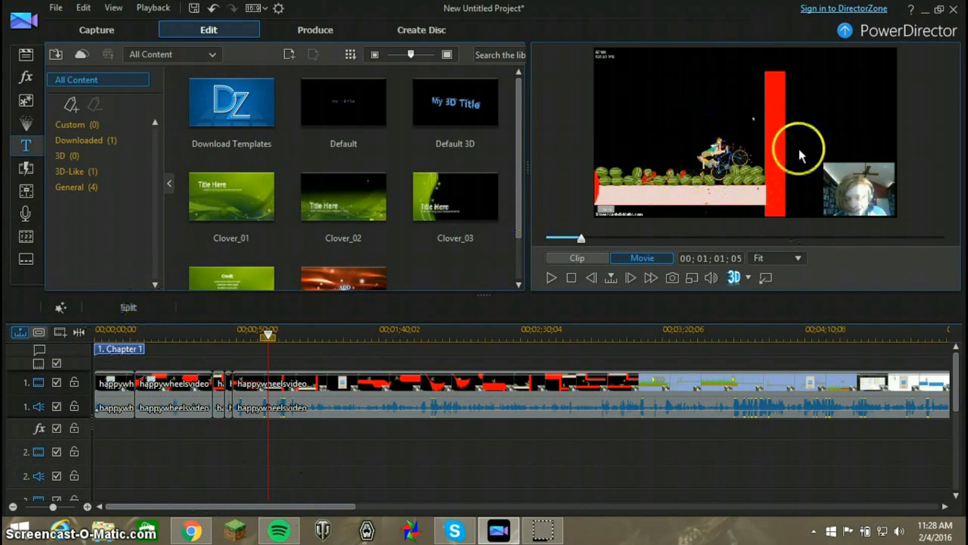
Split the long happywheelsvideo clip at 00;01;01;05 and trim off the beginning of the part after the split
click(128, 307)
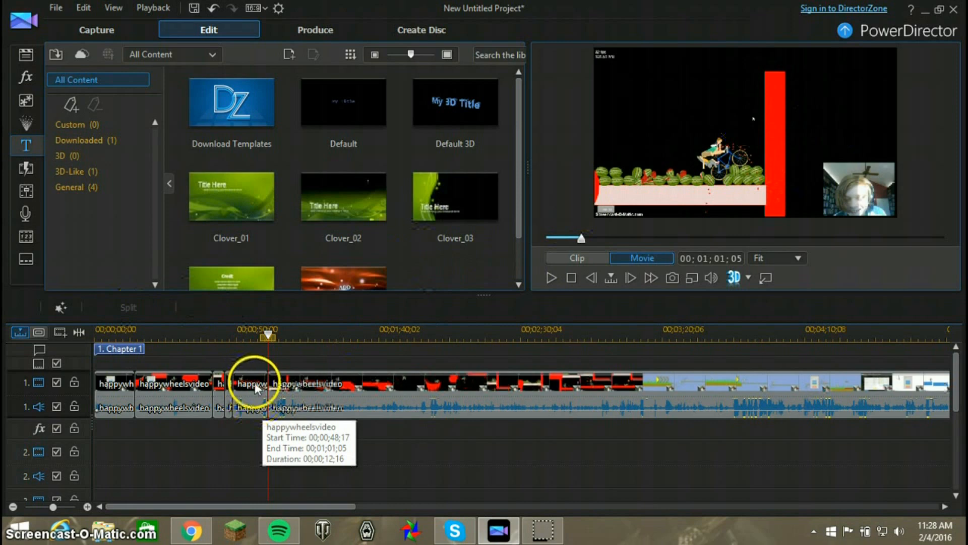
drag(581, 242, 579, 238)
click(382, 389)
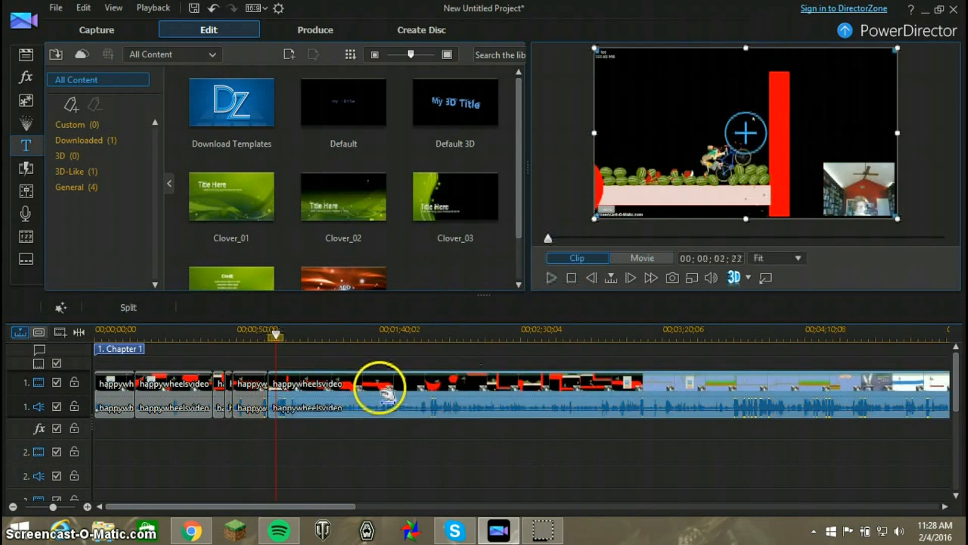
right_click(353, 383)
click(311, 393)
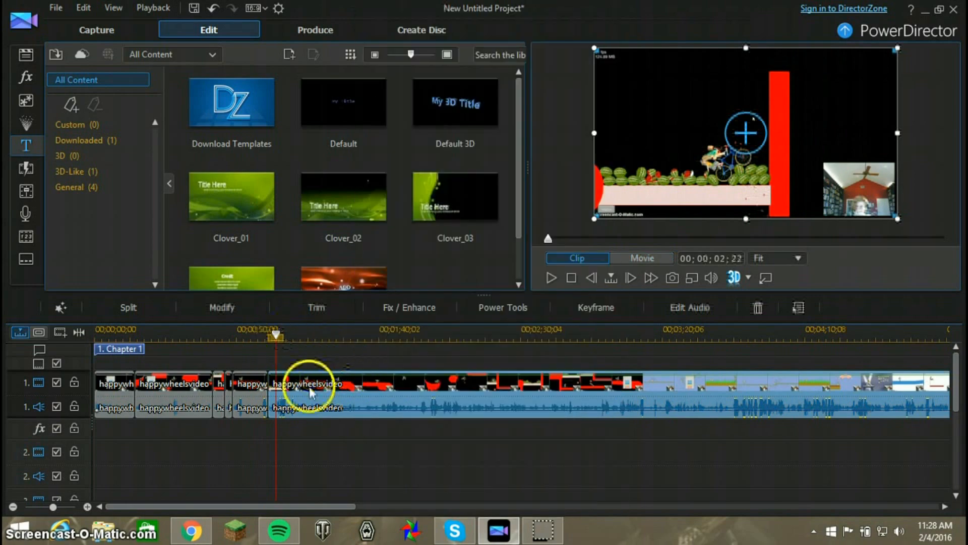
click(310, 309)
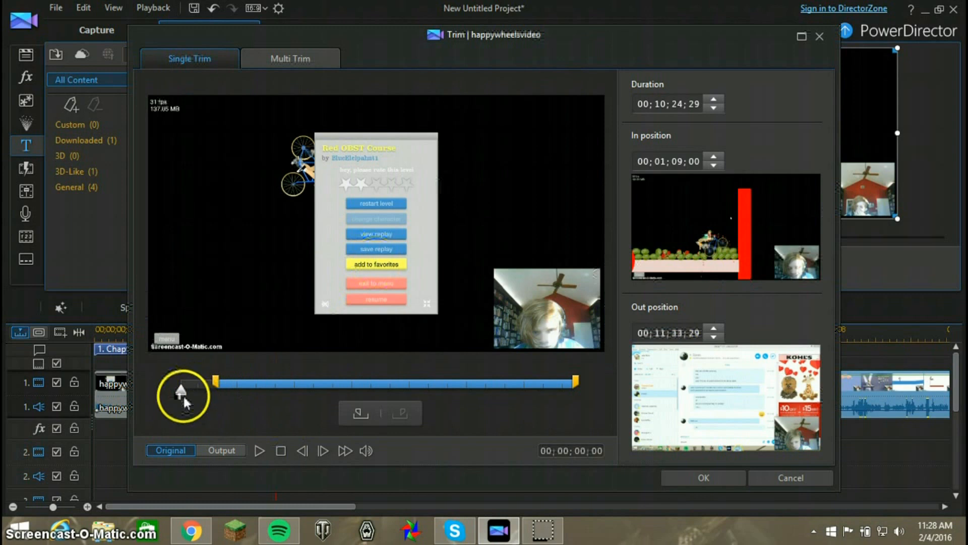
drag(189, 393, 222, 397)
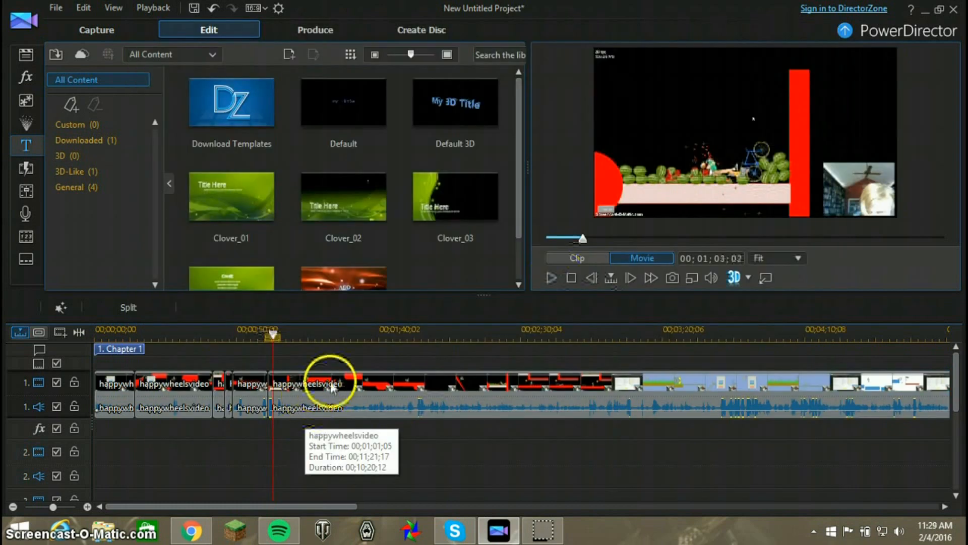
Add the Default title to video track 2 over the gameplay and change its text to "so immature!" in the Title Designer
drag(362, 130, 278, 453)
click(280, 448)
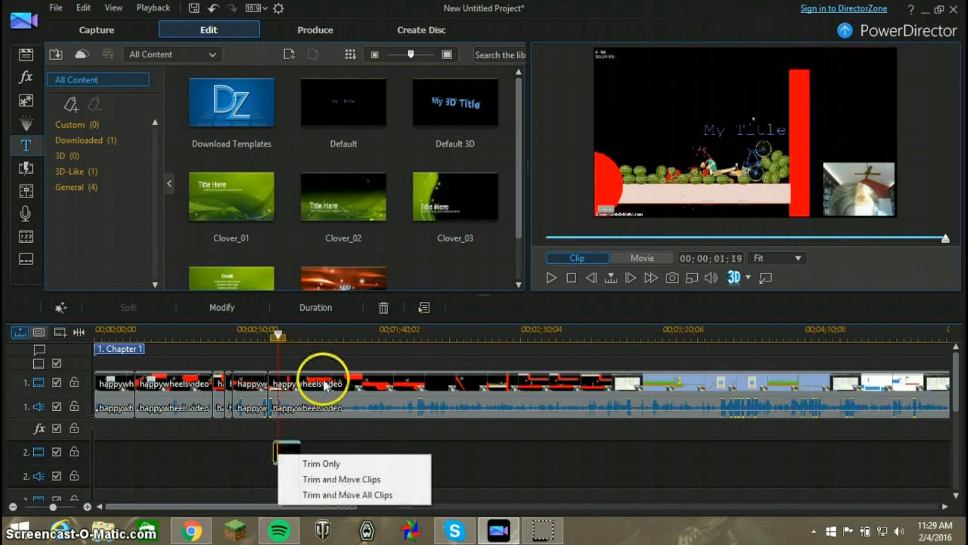
click(237, 306)
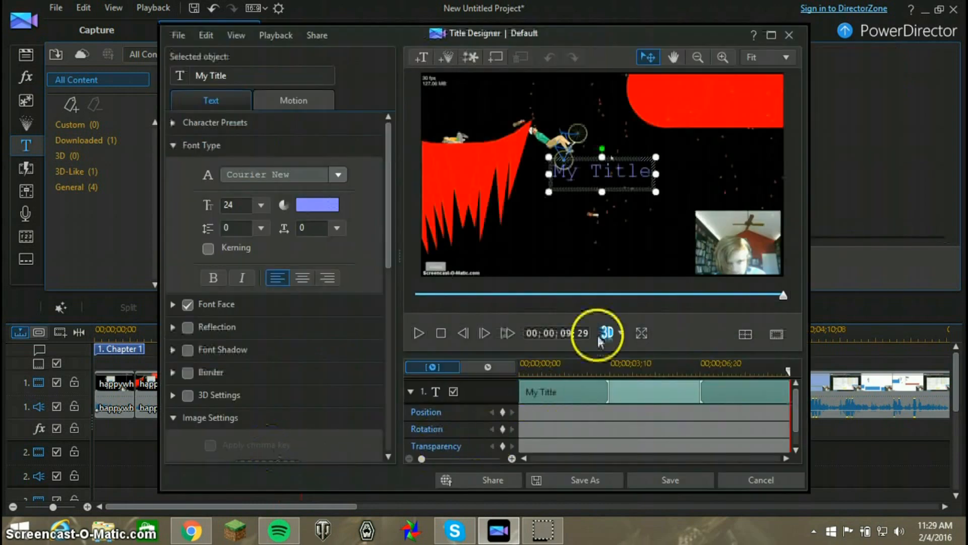
drag(650, 167, 556, 187)
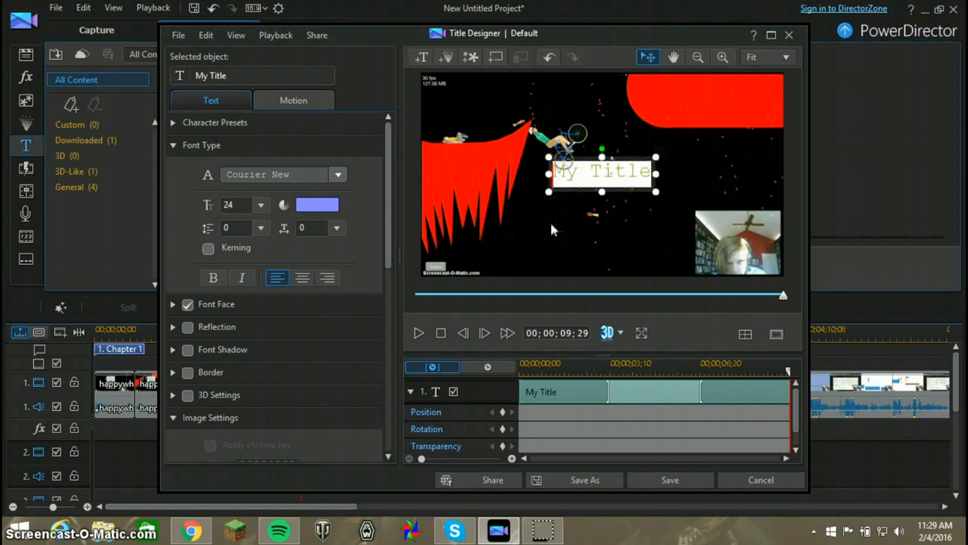
text(so imm)
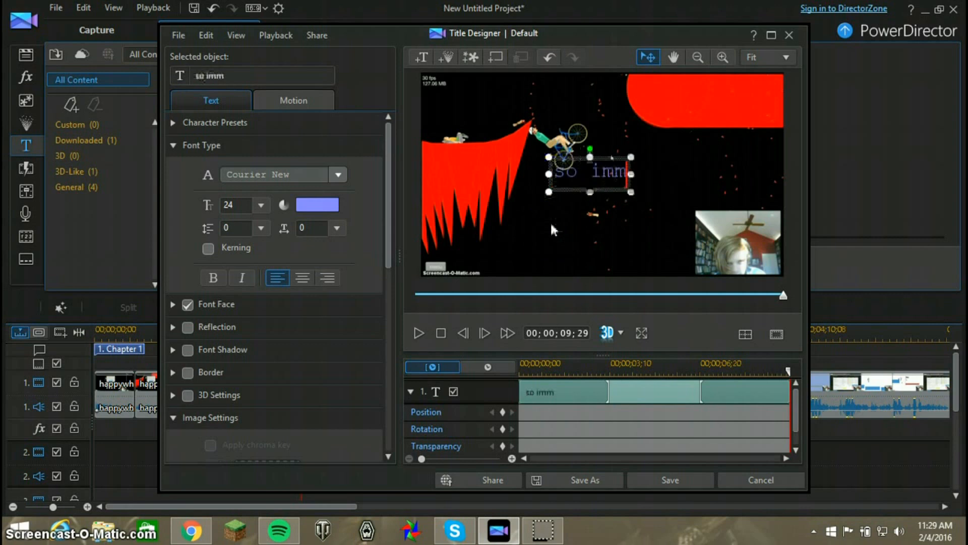
text(ature!)
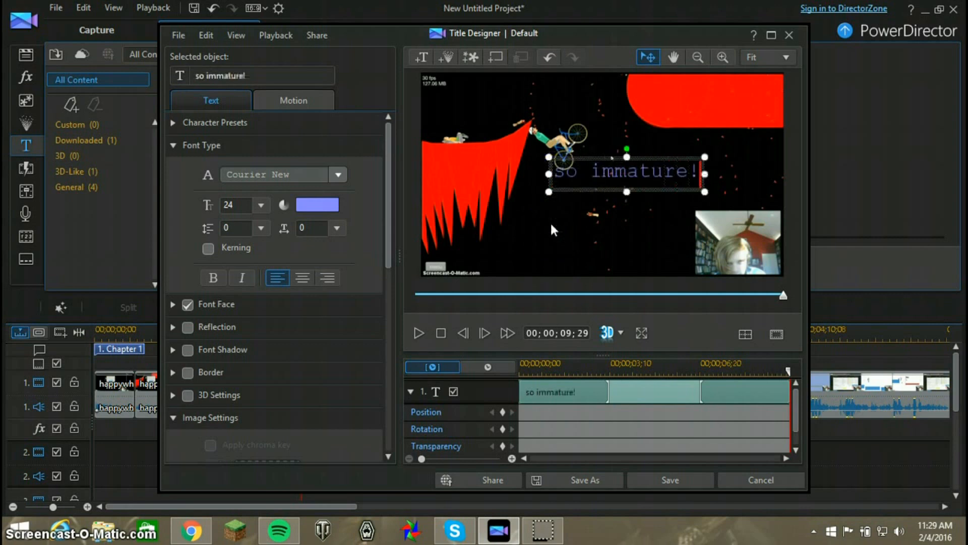
click(684, 478)
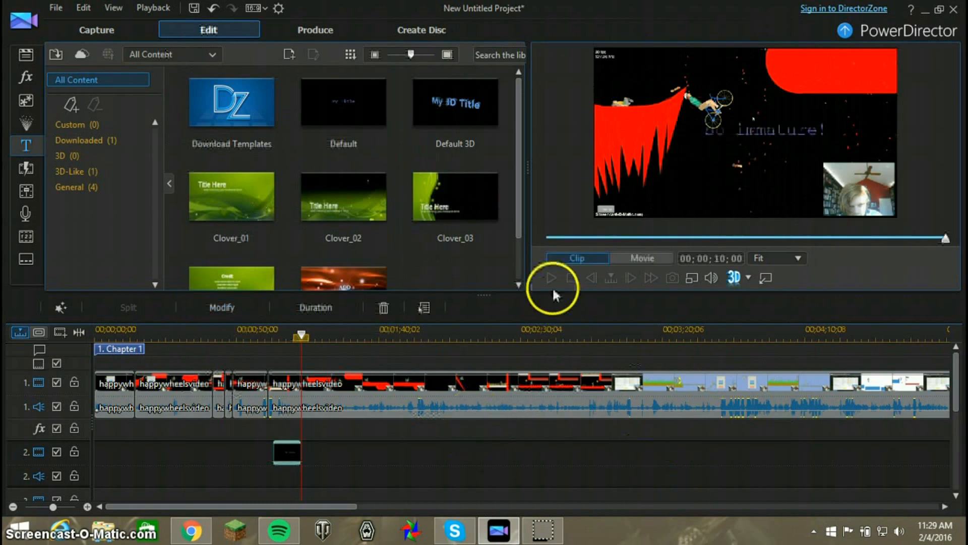
Shorten the "so immature!" title clip on video track 2 so it covers only a brief moment of gameplay
click(285, 451)
drag(285, 449, 279, 450)
click(278, 336)
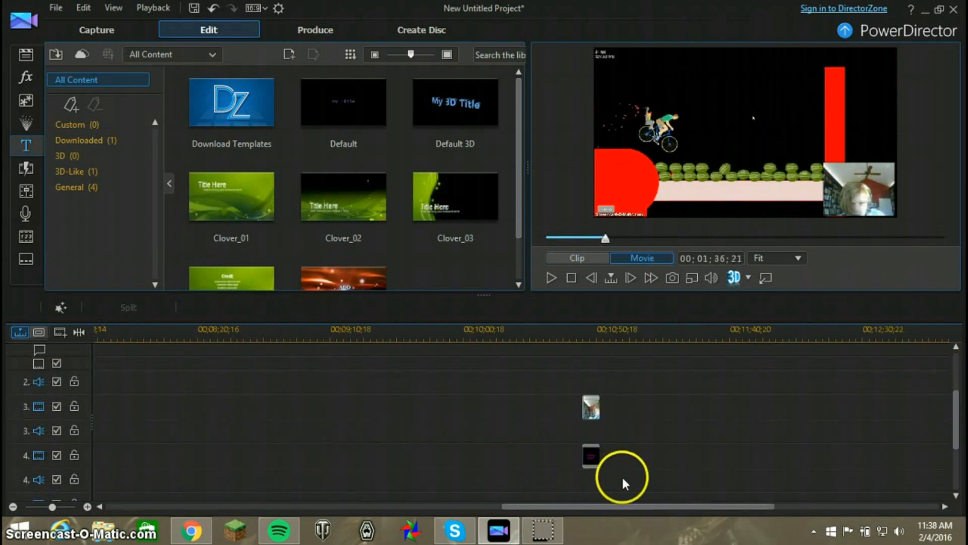
Remove the gap before the long happywheelsvideo clip on video track 1
drag(625, 477, 528, 328)
drag(389, 291, 99, 375)
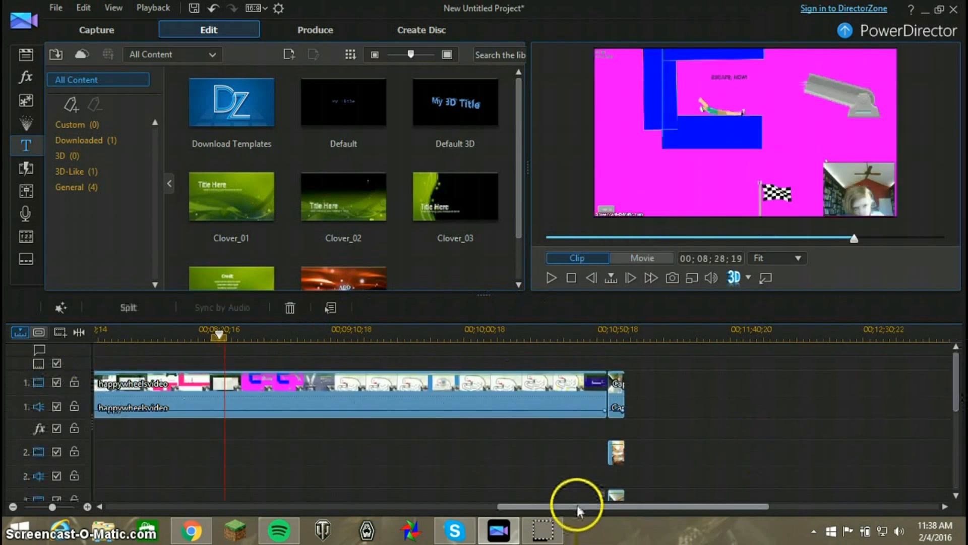
drag(577, 504, 225, 472)
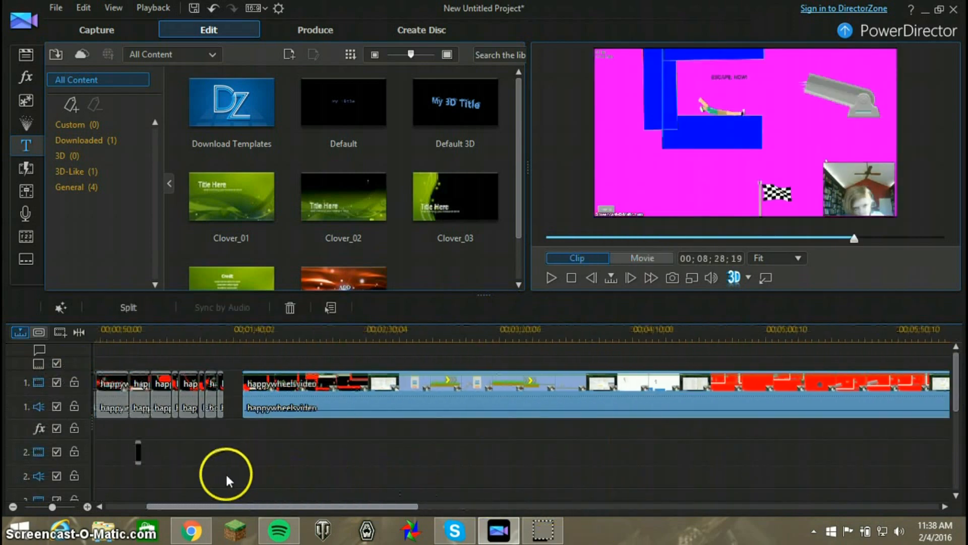
click(232, 388)
right_click(232, 390)
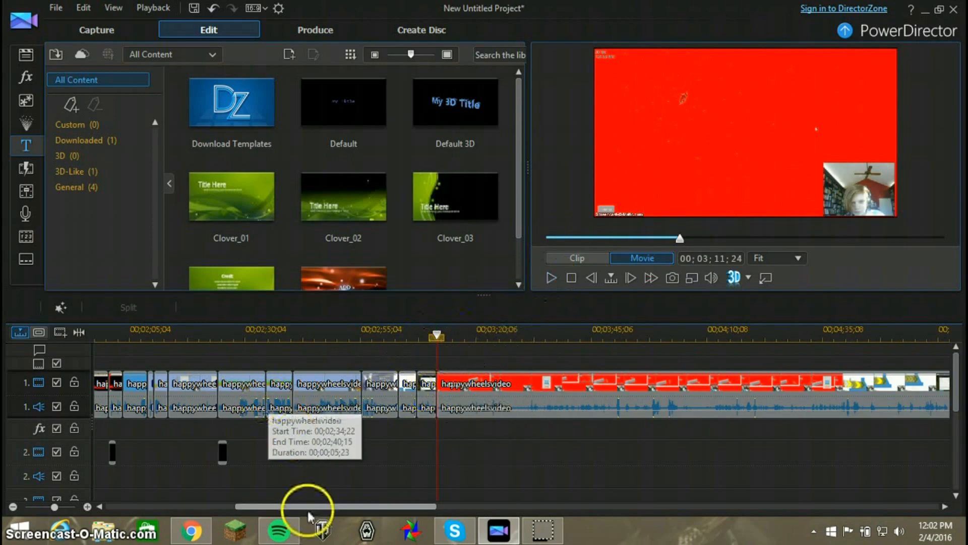
Apply the ColorDirector preset Arctic Blue to the short happywheelsvideo clip starting at 00;01;36;21 and preview it
drag(308, 509, 212, 510)
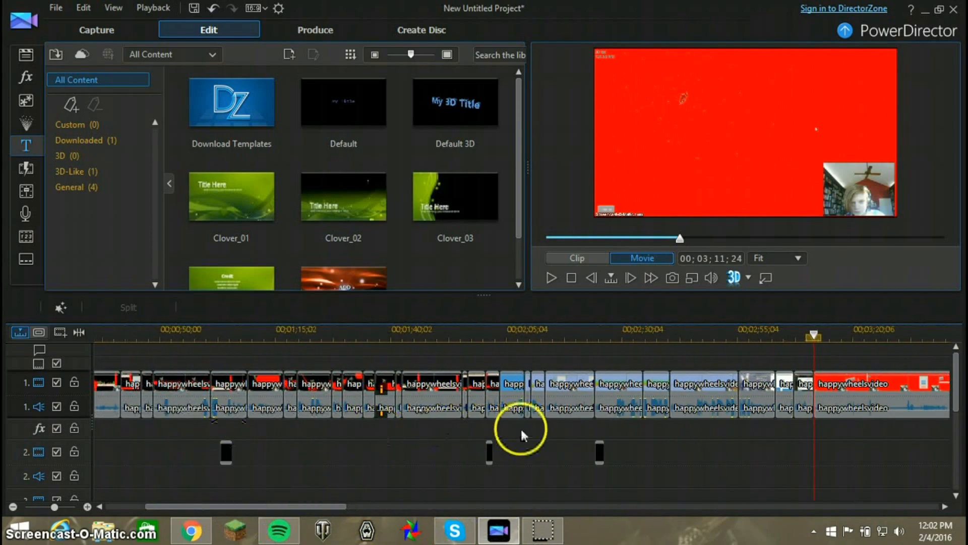
drag(286, 507, 339, 502)
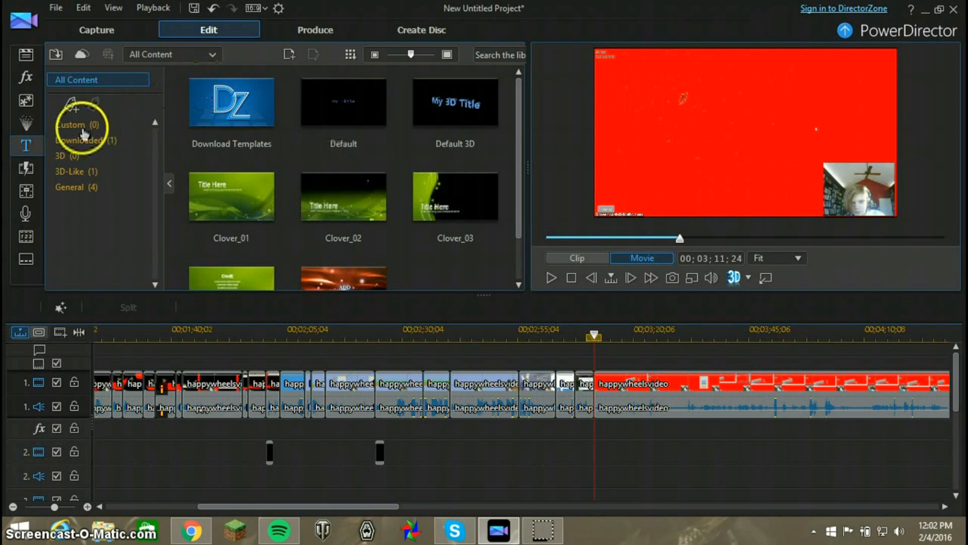
click(157, 383)
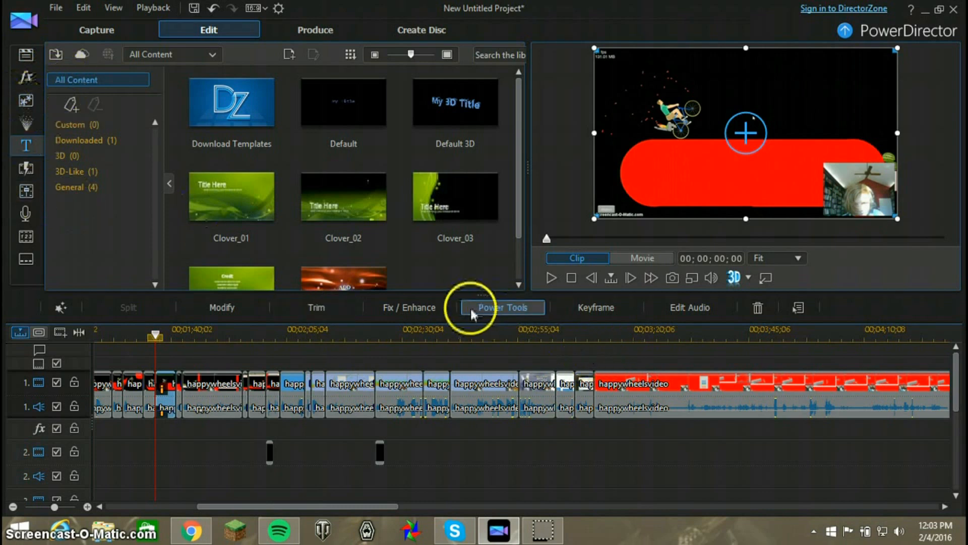
click(431, 310)
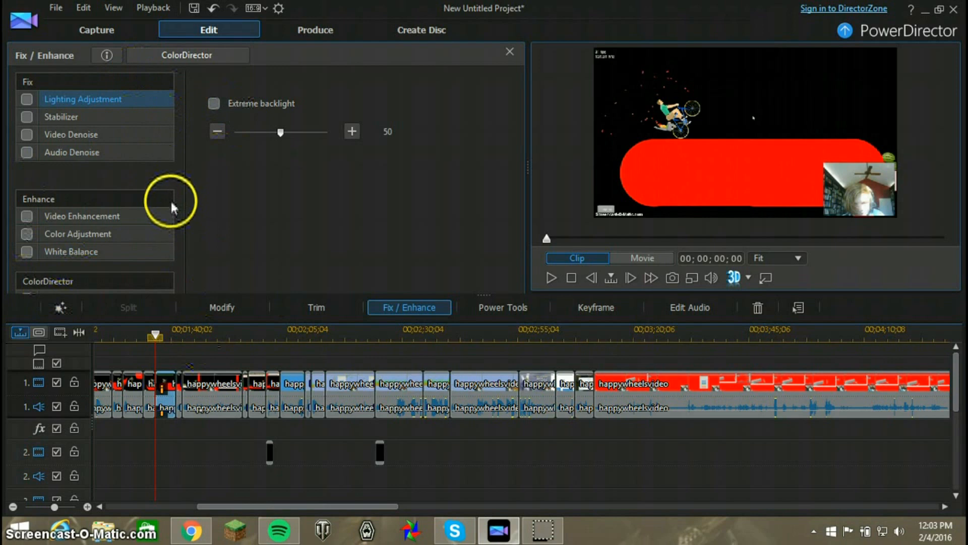
click(70, 293)
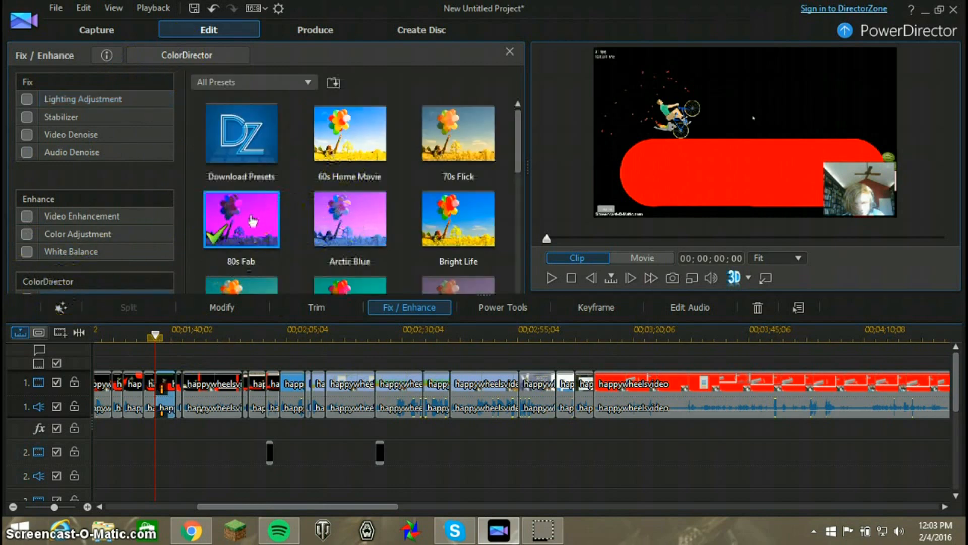
click(260, 220)
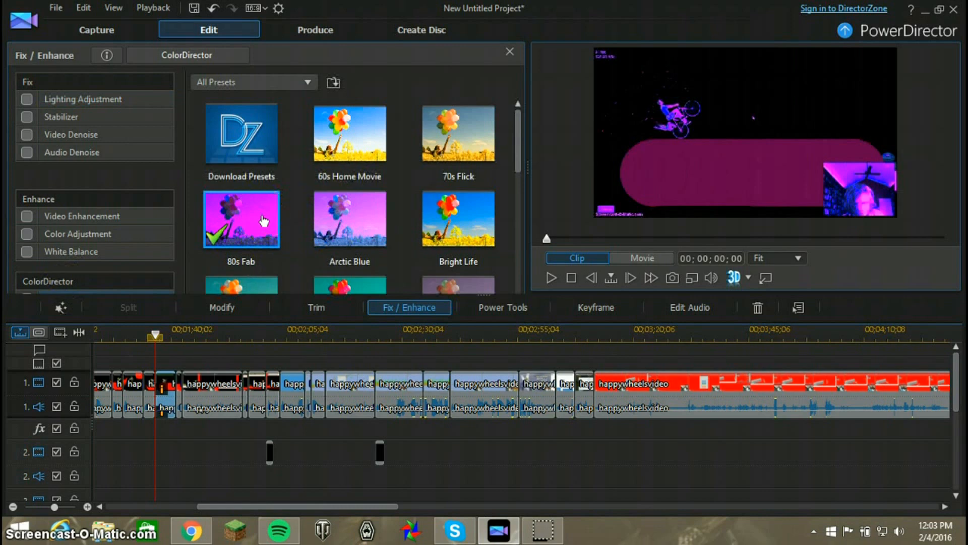
click(355, 232)
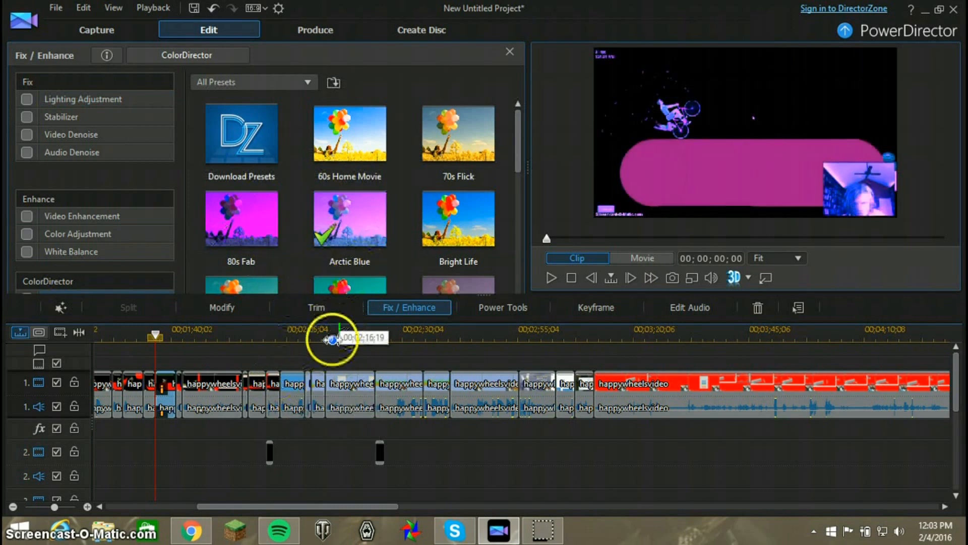
click(552, 278)
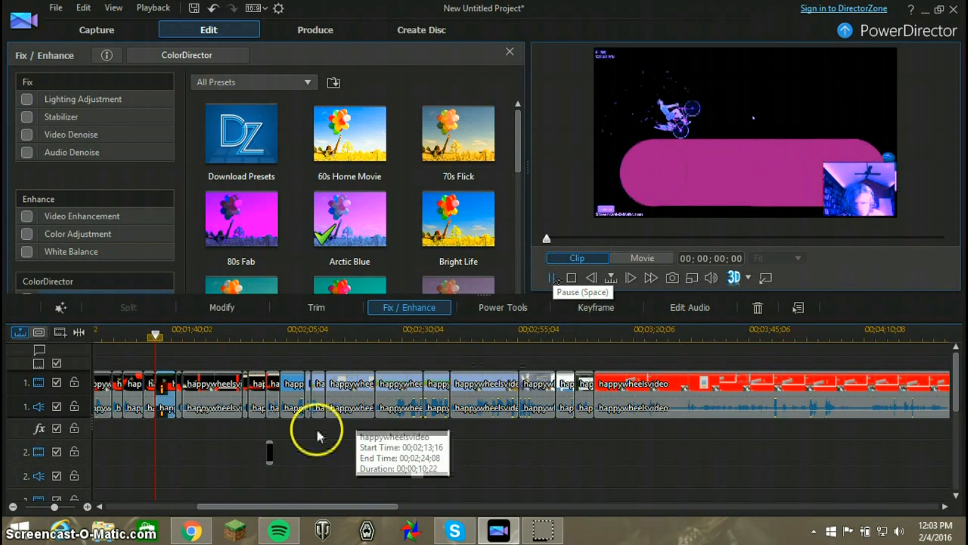
click(305, 466)
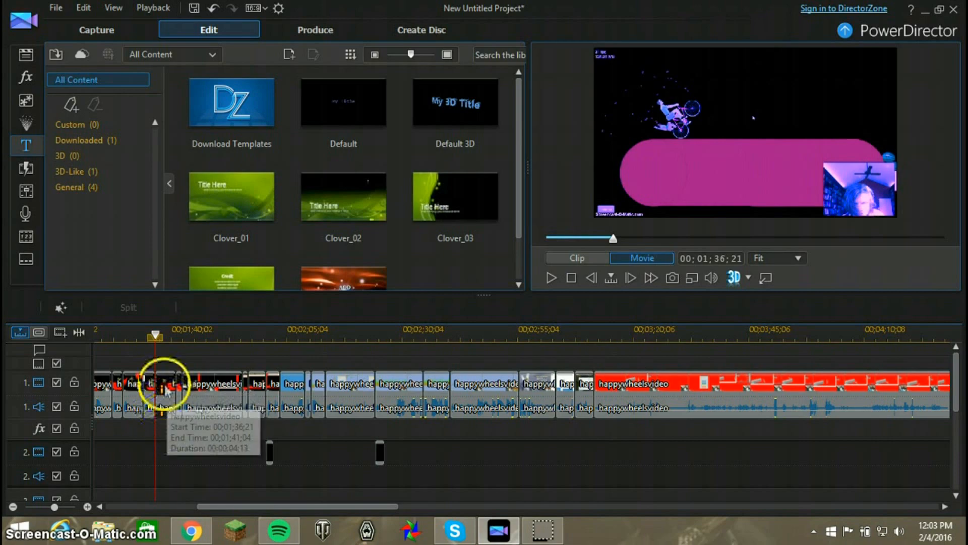
Select all end-screen clips across the video tracks and move them together to start at 00;09;31;12
drag(304, 506, 78, 477)
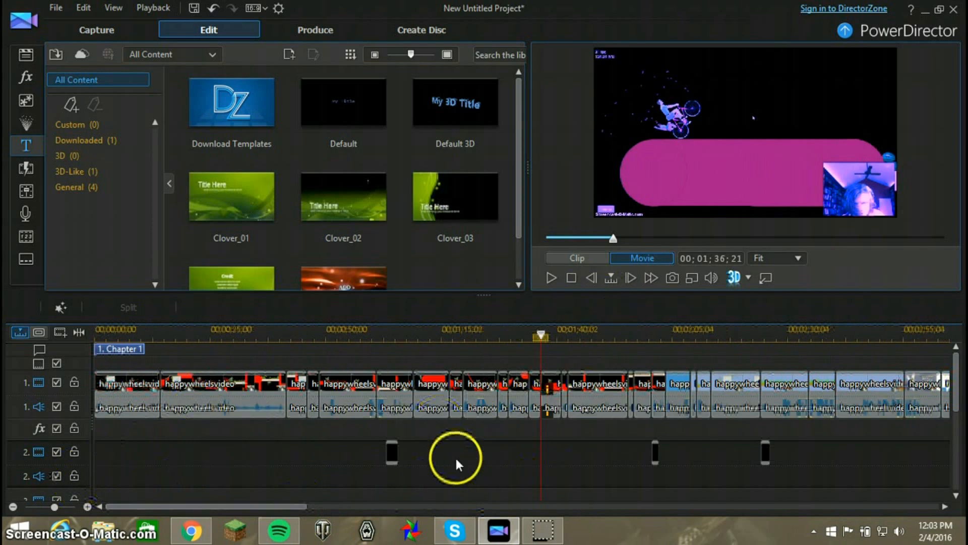
drag(214, 508, 719, 464)
drag(957, 388, 960, 438)
click(615, 328)
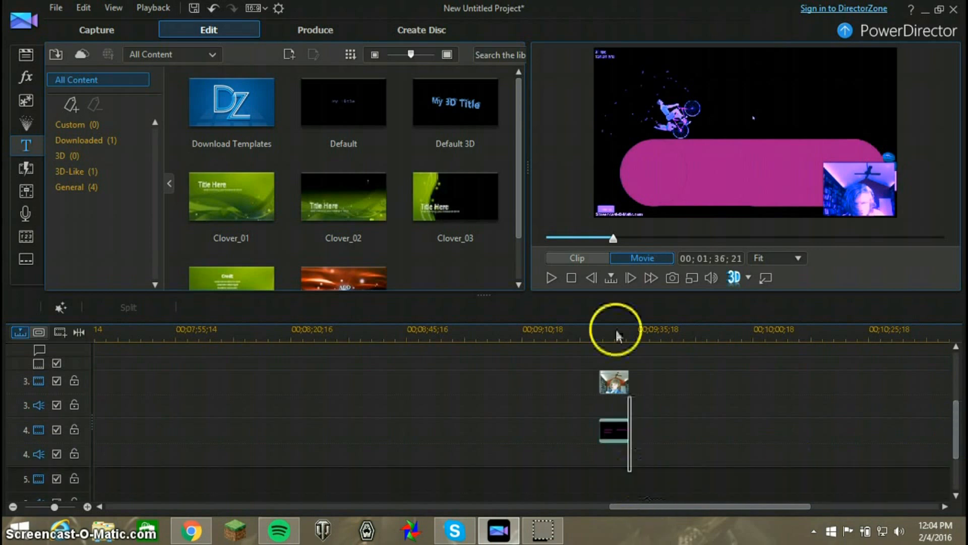
scroll(615, 310, up, 3)
drag(616, 315, 623, 370)
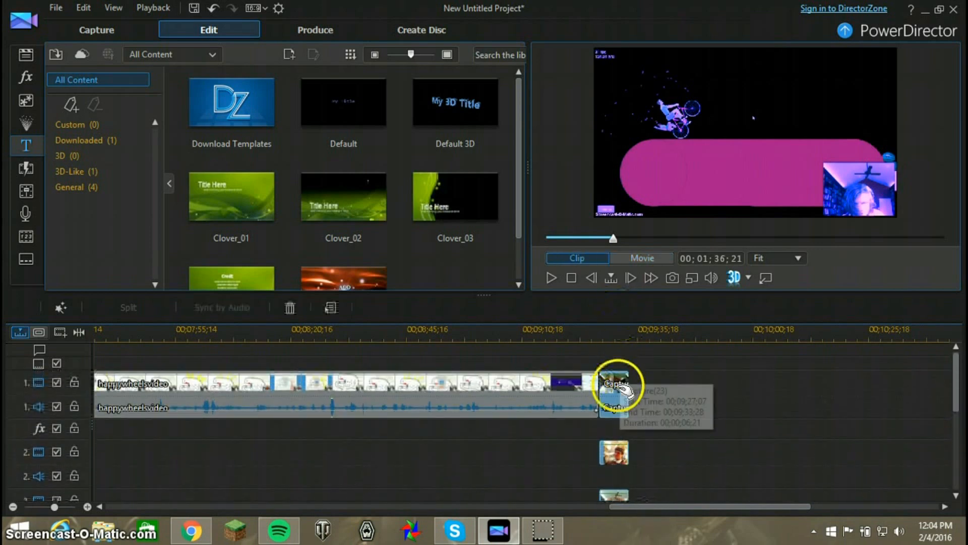
scroll(622, 376, down, 3)
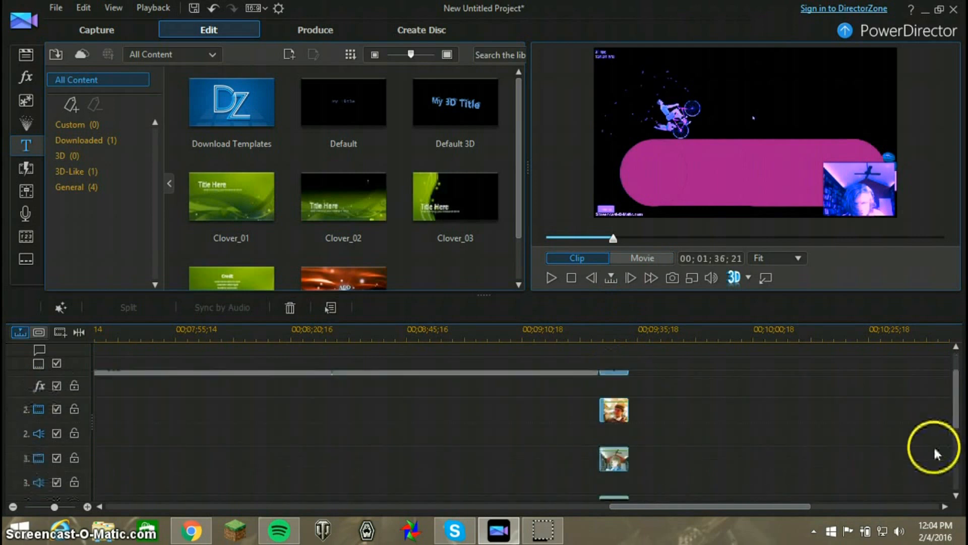
drag(629, 392, 634, 390)
drag(955, 432, 954, 357)
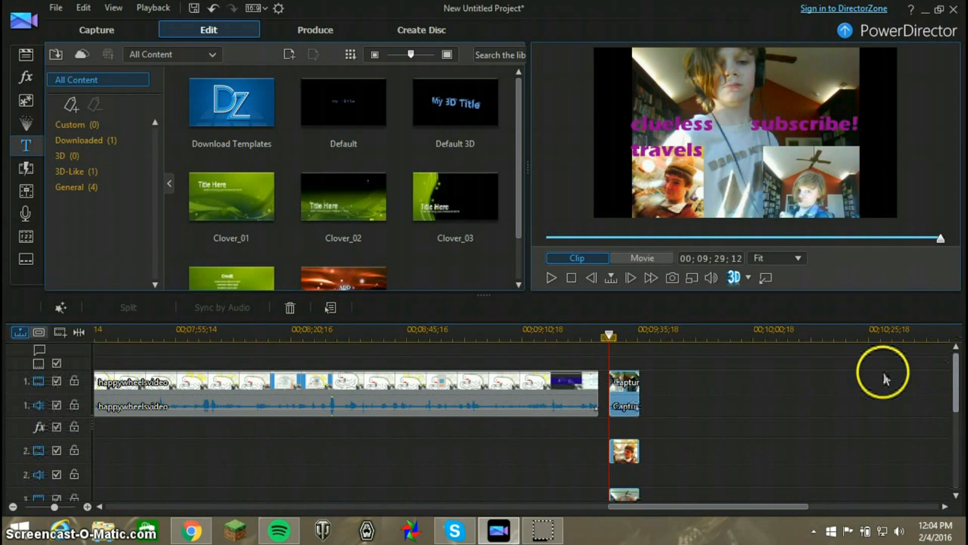
drag(633, 391, 643, 390)
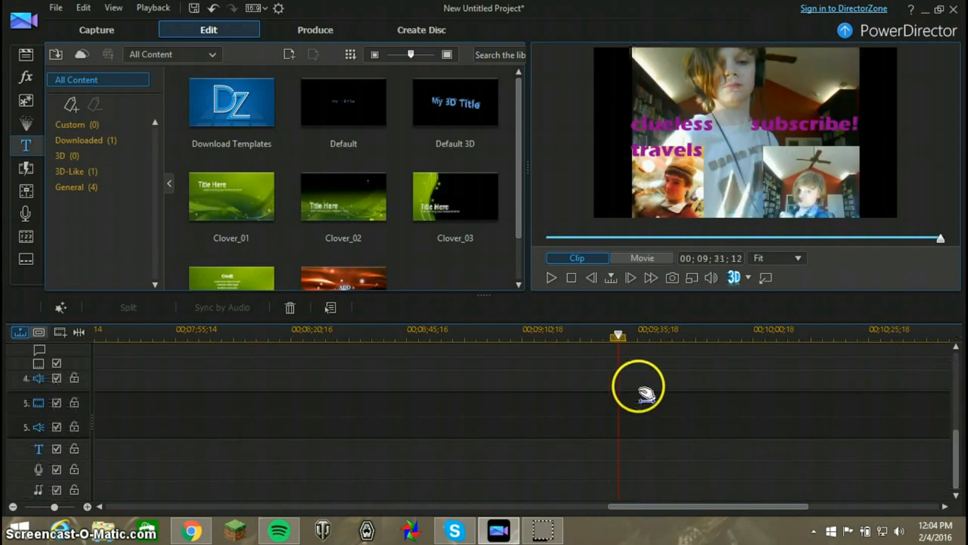
drag(956, 458, 919, 346)
Add the green Credit title to video track 2 at 00;09;12;17 and shorten it to 00;00;03;16 with Trim Only
drag(232, 211, 531, 475)
click(236, 279)
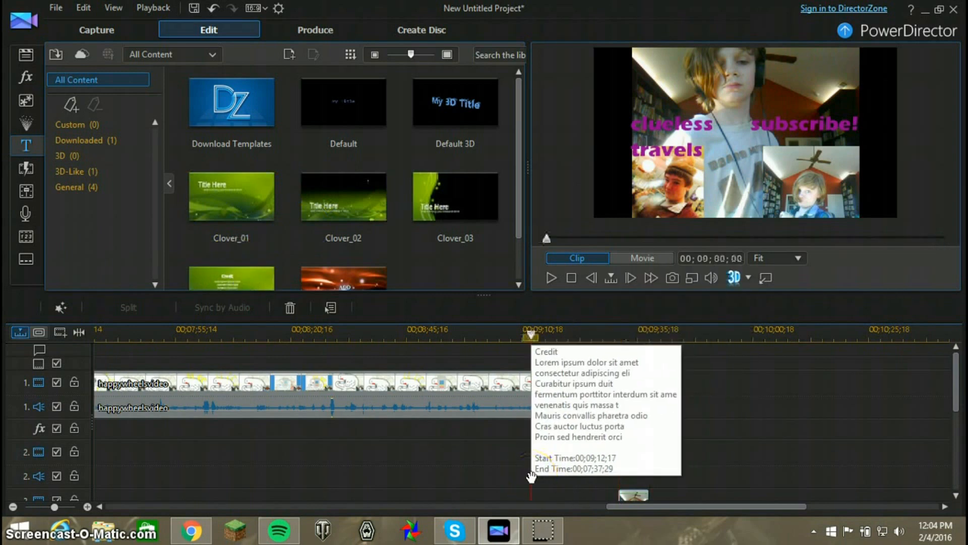
drag(498, 446, 536, 449)
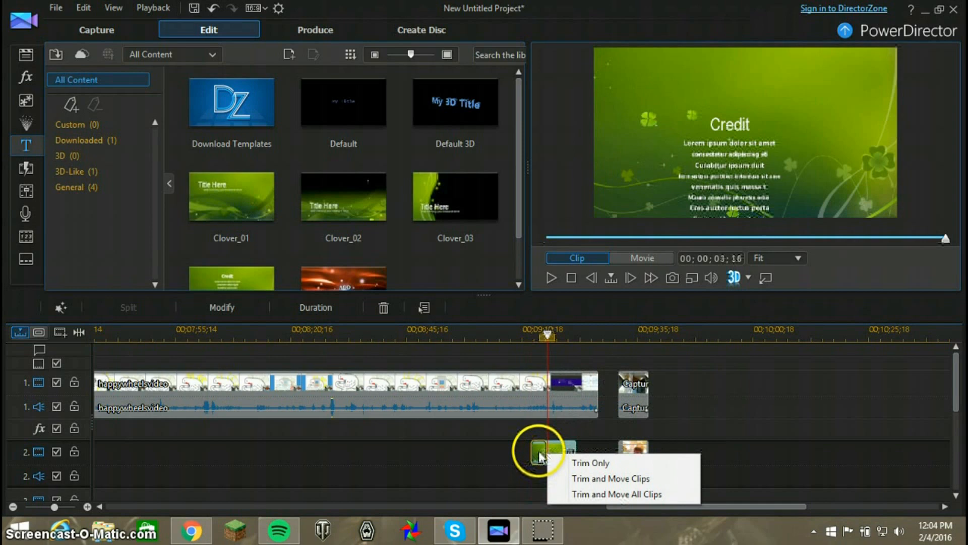
click(588, 463)
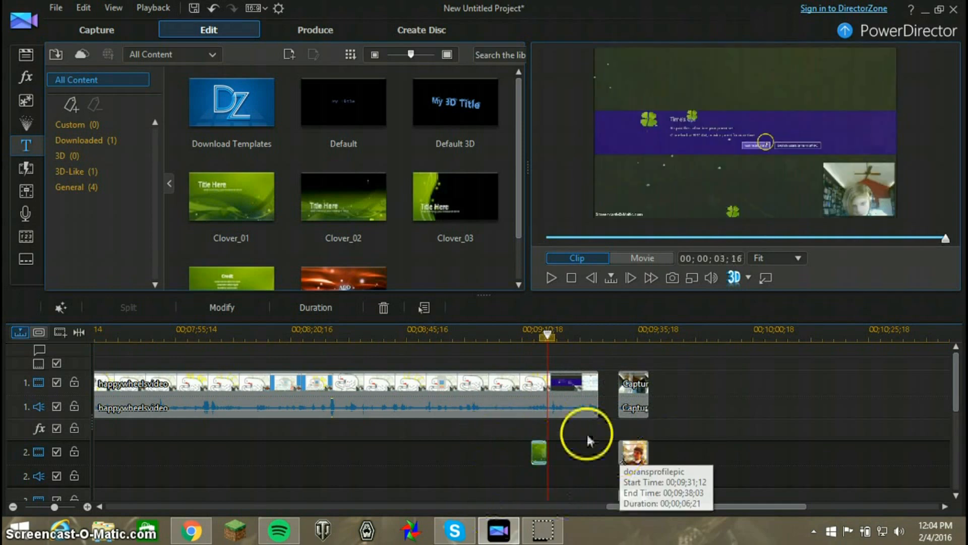
Move the credit title into the gap before the end screen on video track 1 and extend it to fill the gap
drag(535, 449, 606, 391)
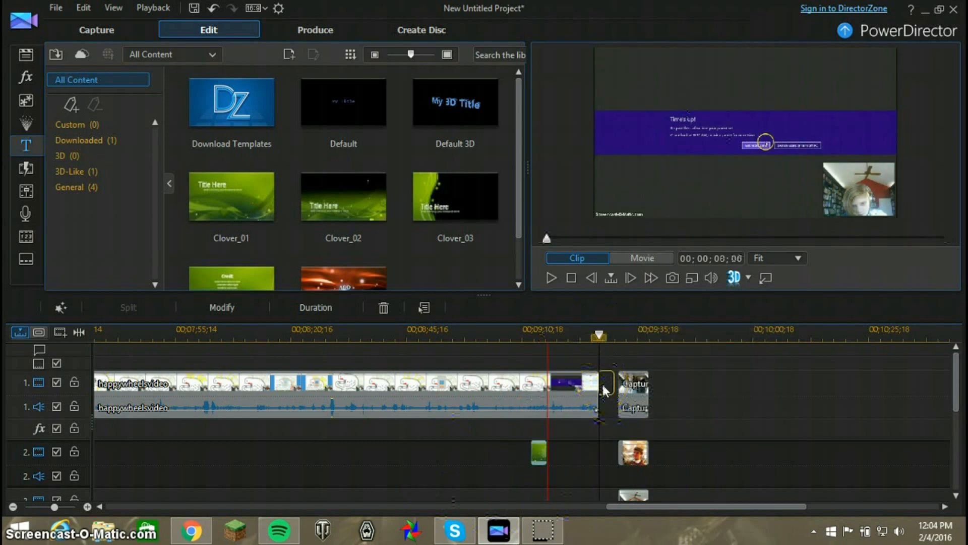
drag(613, 384, 617, 381)
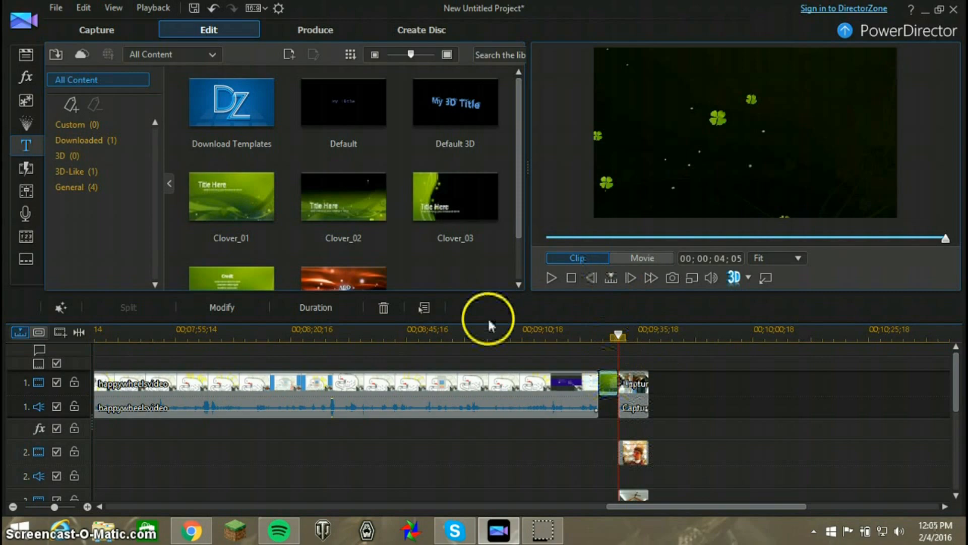
Open the credit title in the Title Designer and save it
click(248, 305)
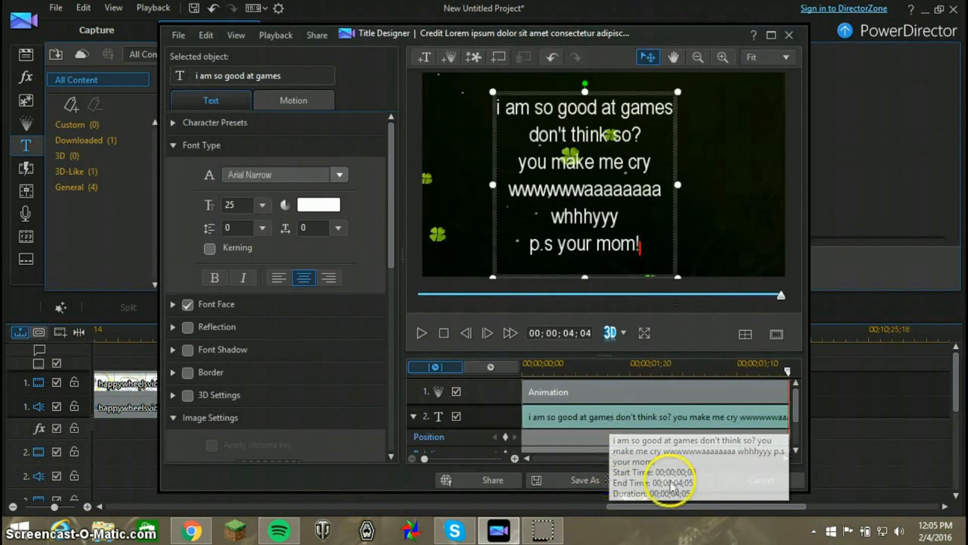
click(678, 482)
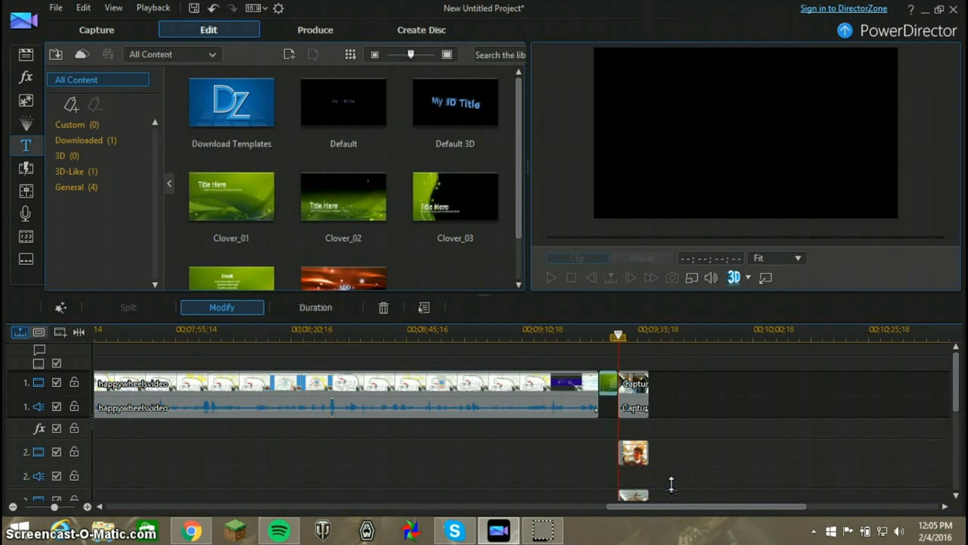
click(577, 464)
Play back the end screen from 00;09;31;12 to check how it looks
drag(778, 236, 934, 237)
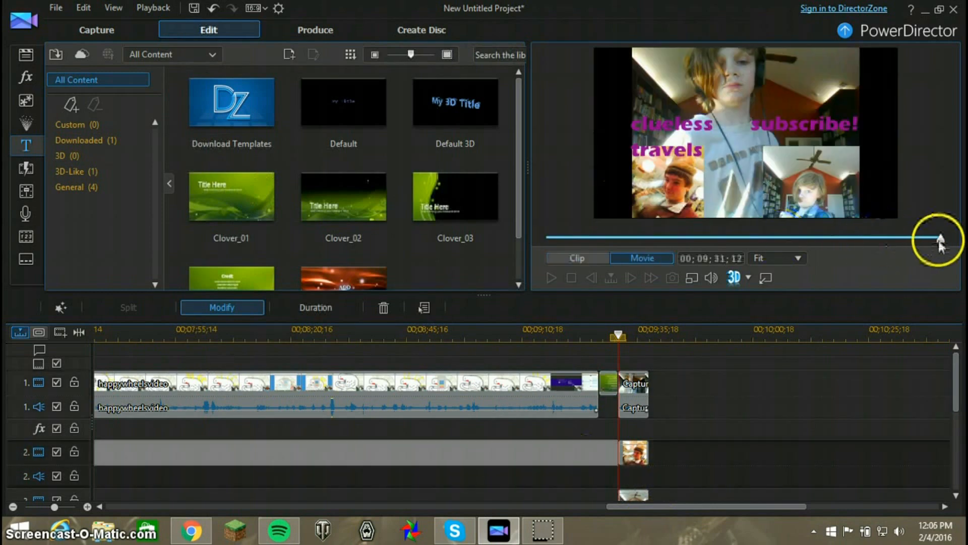
click(551, 278)
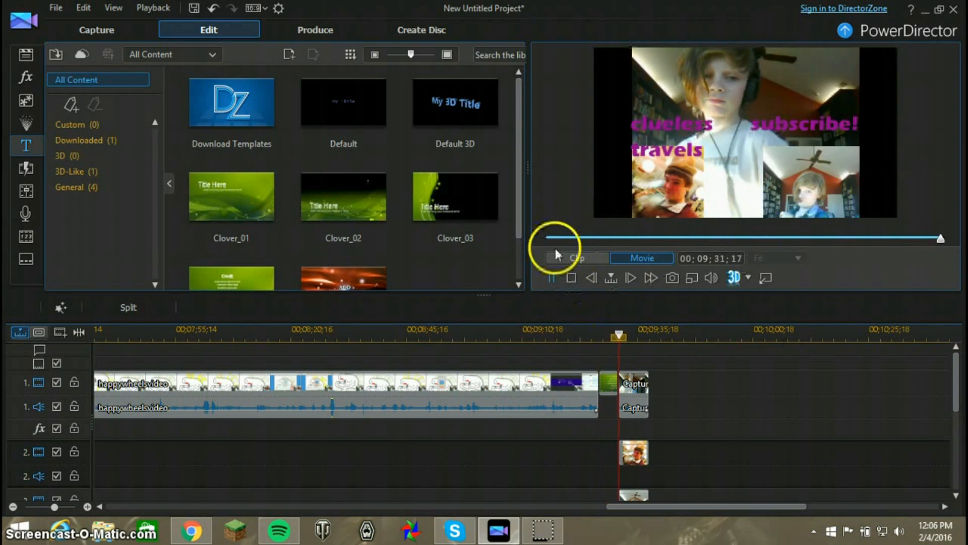
click(550, 277)
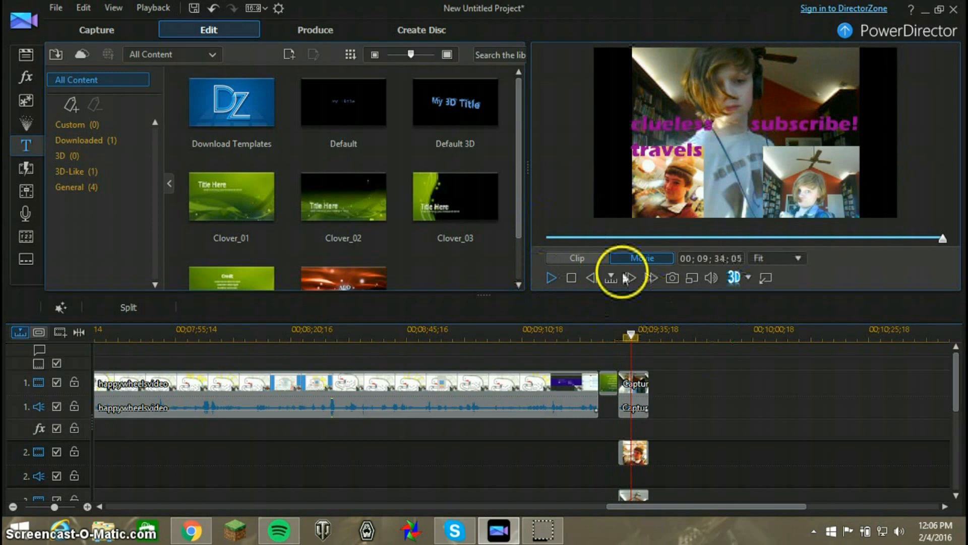
Enable Video Speed on the end screen clip on video track 1 and raise its speed multiplier to 2.20 X
drag(630, 501, 646, 482)
click(551, 386)
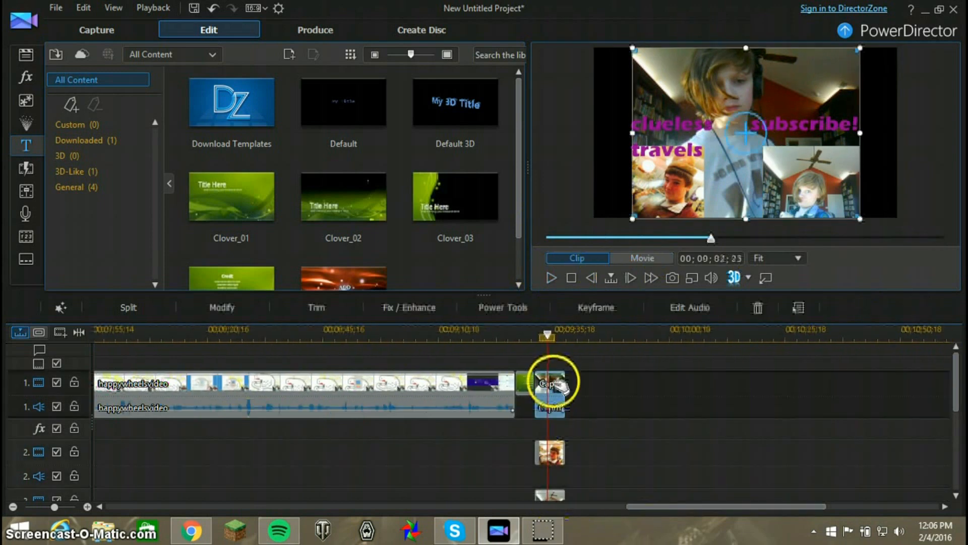
click(501, 308)
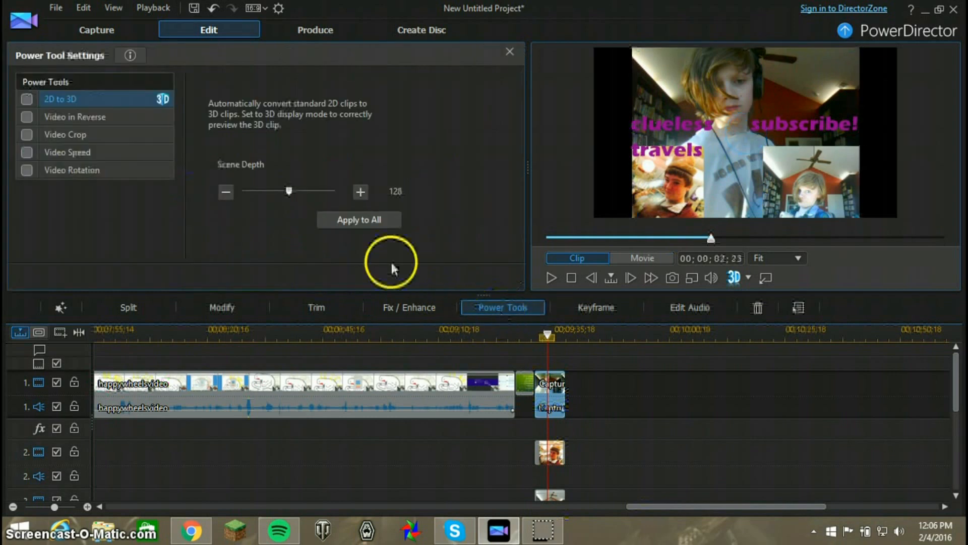
click(115, 153)
drag(323, 165, 331, 169)
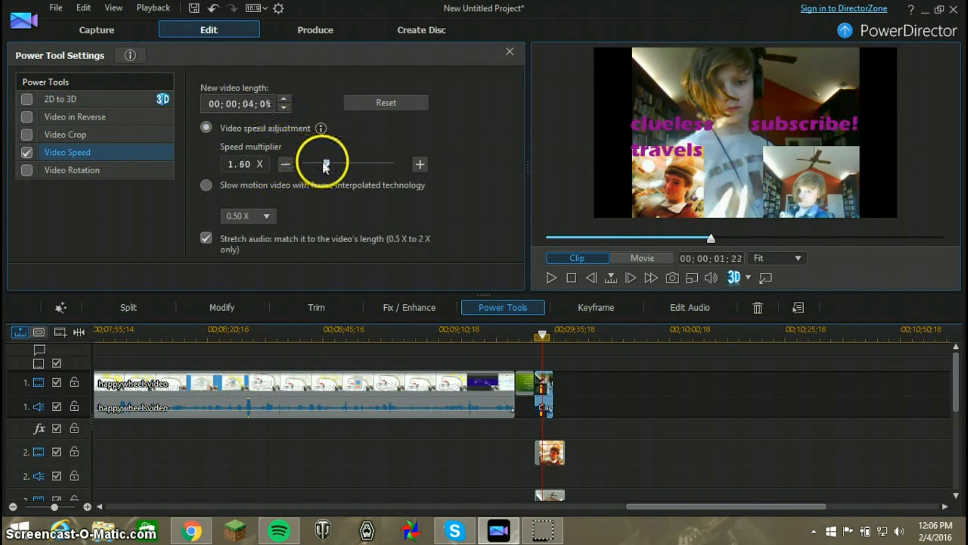
drag(326, 164, 329, 166)
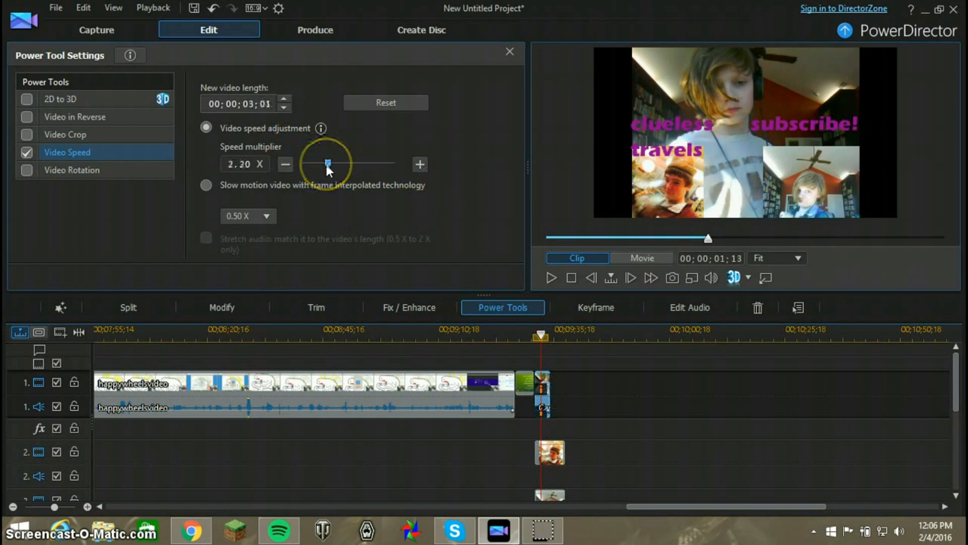
Lower the end screen clip's speed multiplier to 1.30 X and play the clip back
click(551, 353)
click(553, 278)
drag(328, 164, 326, 165)
click(554, 277)
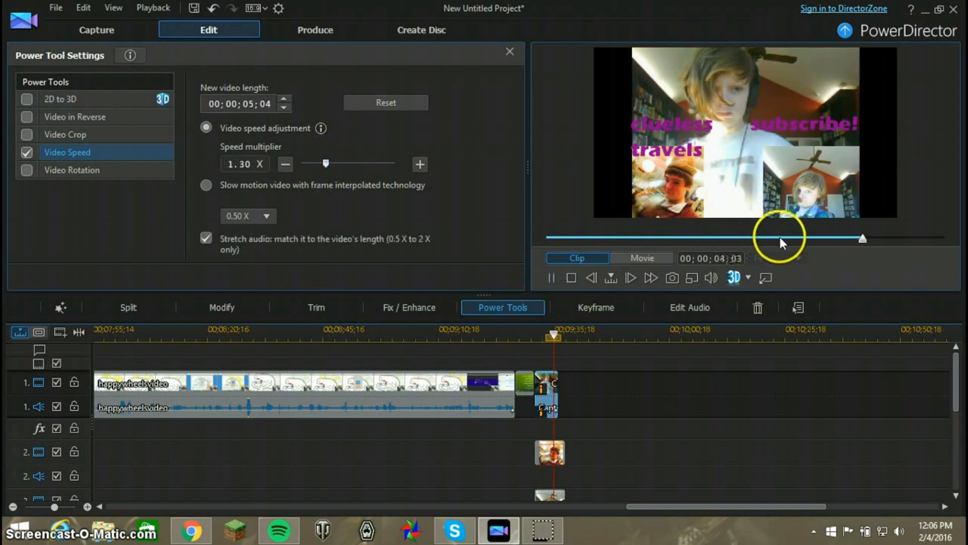
drag(783, 238, 503, 228)
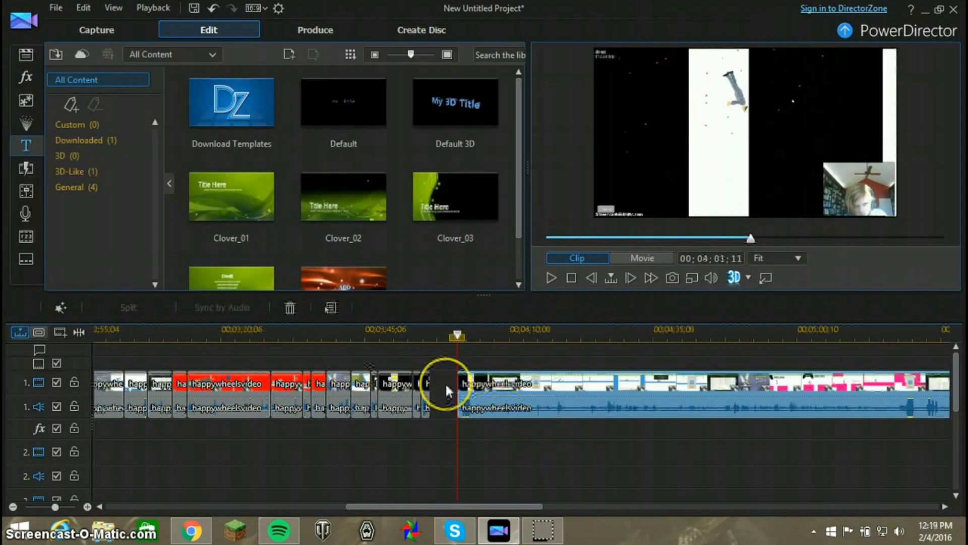
Paste and insert the copied happywheelsvideo clip on video track 1 at 00;04;01;11
right_click(439, 383)
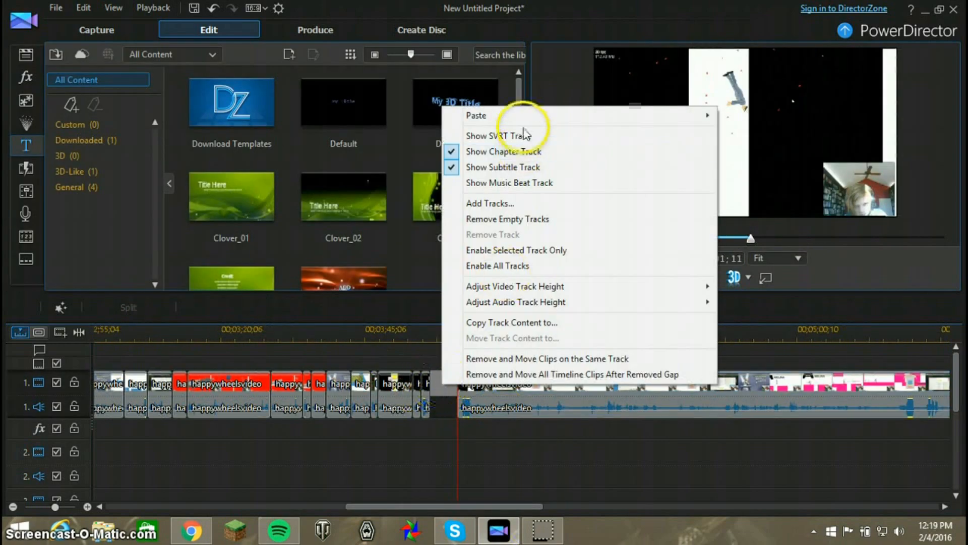
mouse_move(512, 117)
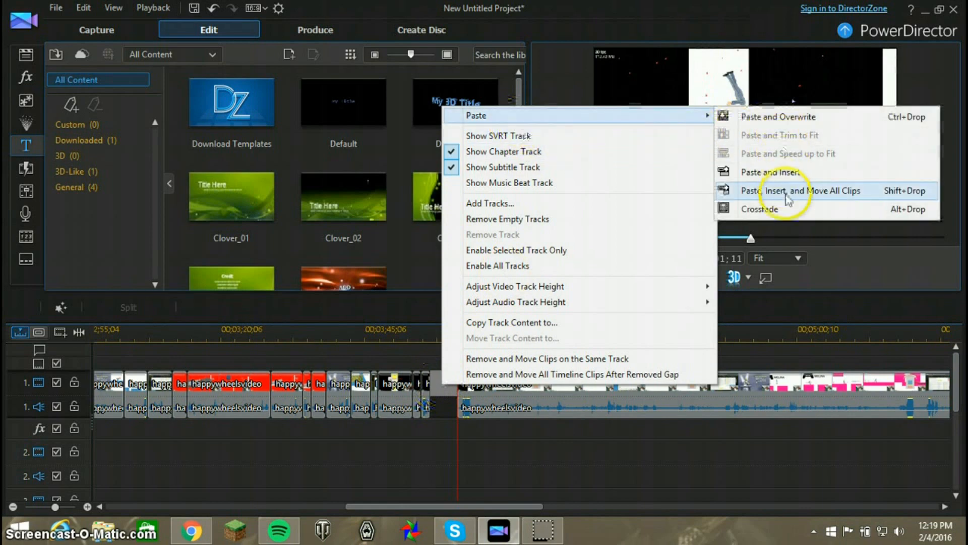
click(781, 172)
click(474, 382)
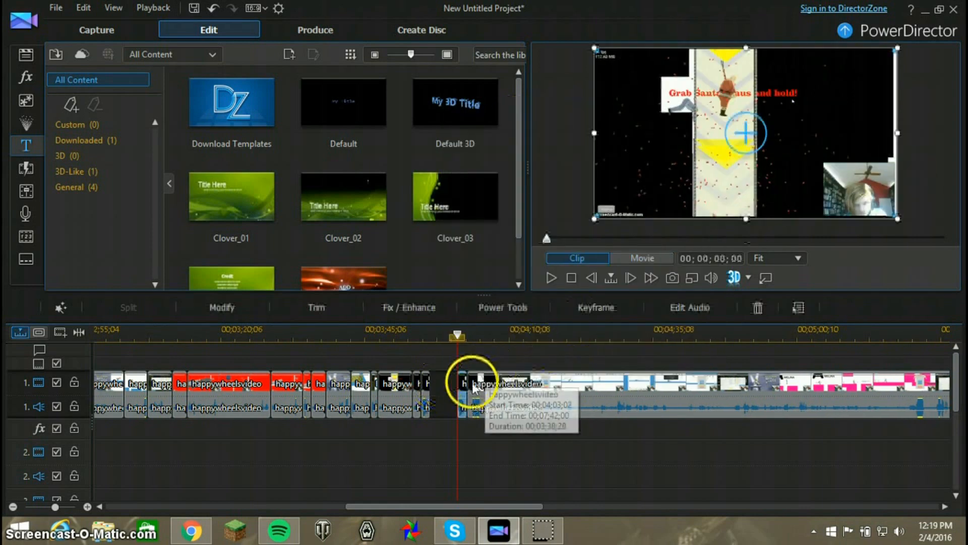
right_click(444, 387)
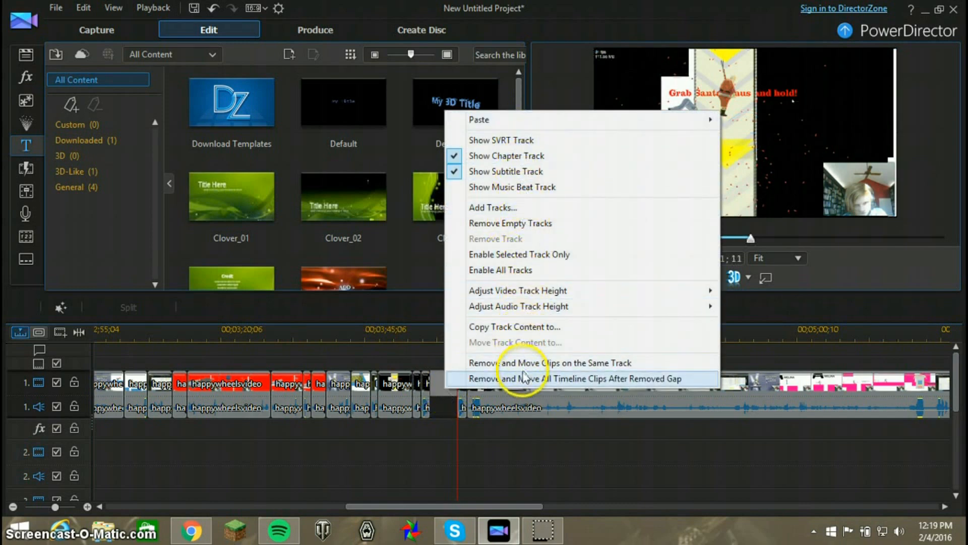
click(456, 453)
click(460, 403)
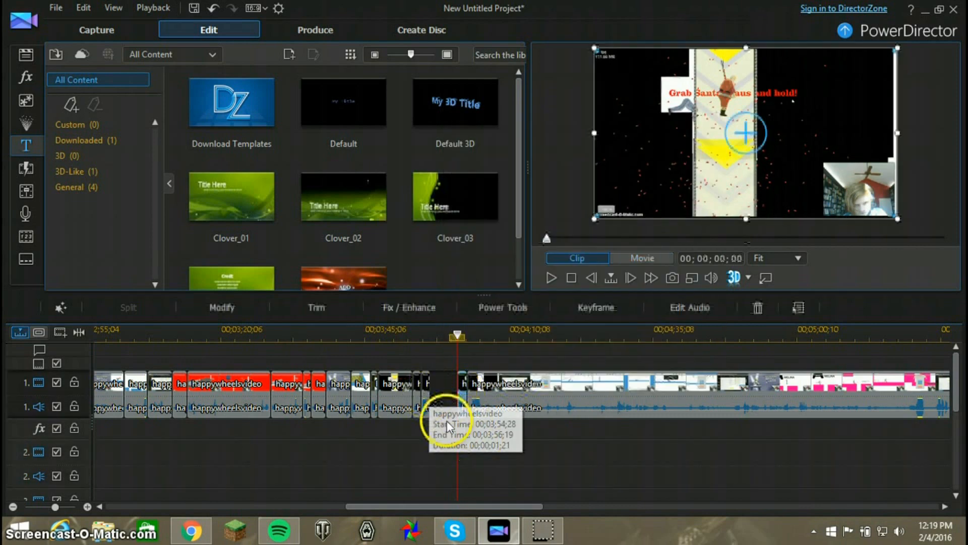
Try to select all clips after the gap across all tracks, through to the end screen
drag(446, 405, 855, 459)
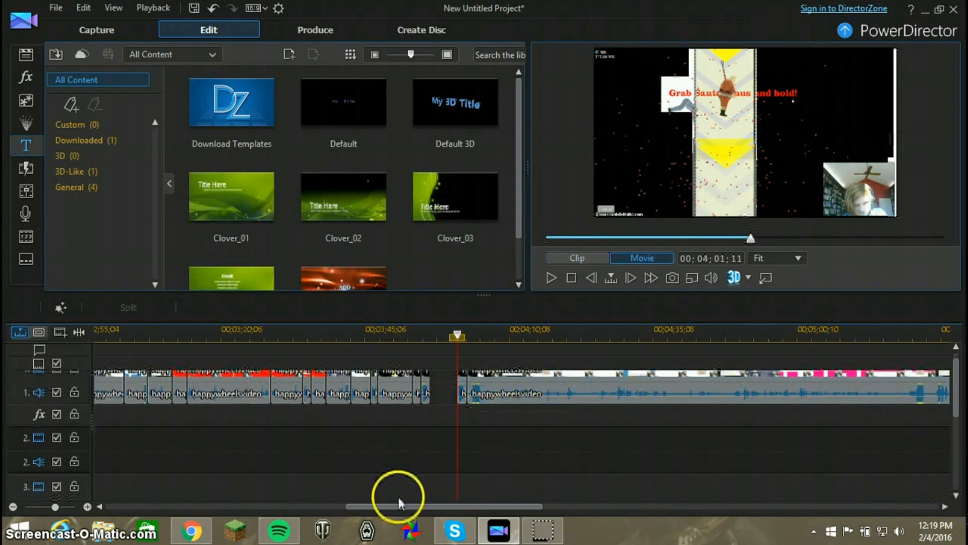
drag(402, 505, 649, 504)
drag(953, 373, 953, 411)
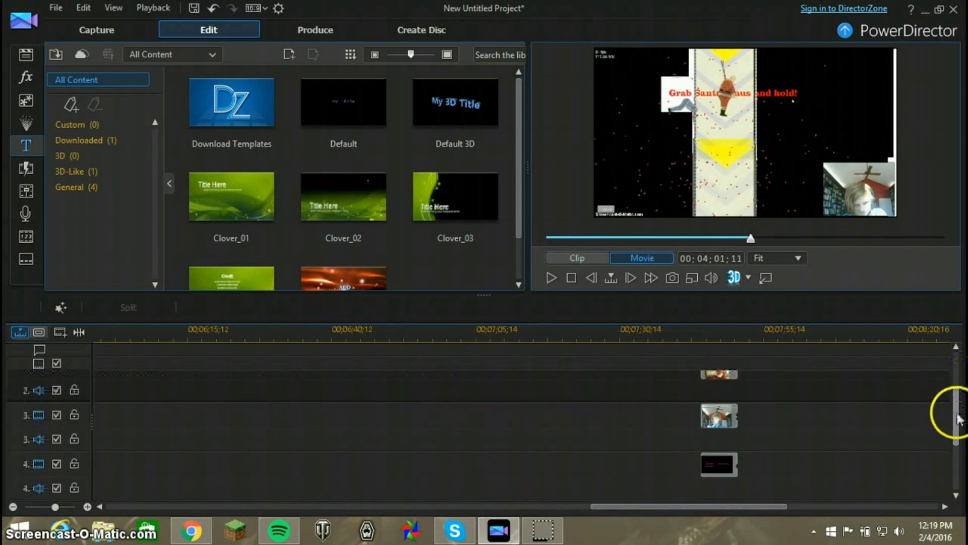
drag(741, 489, 383, 374)
drag(631, 507, 372, 492)
click(511, 422)
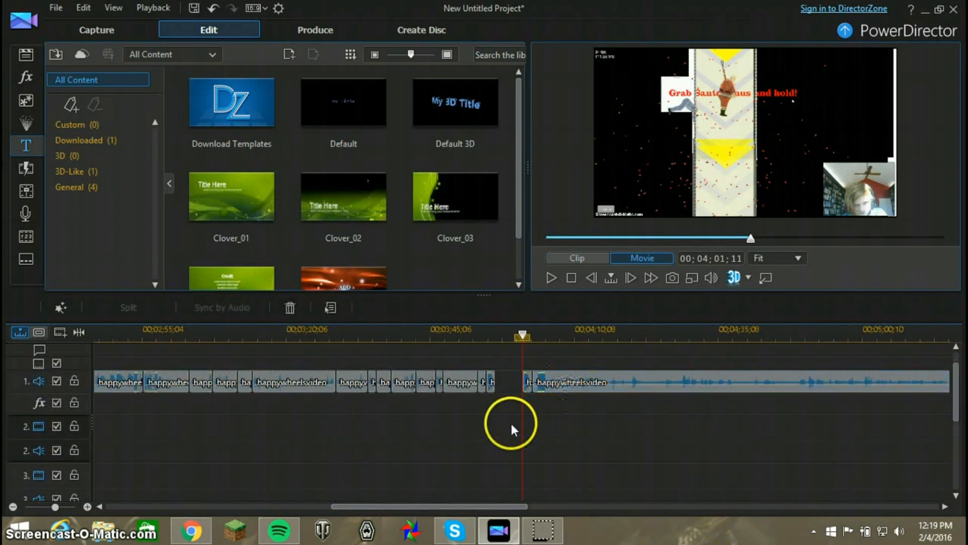
click(500, 500)
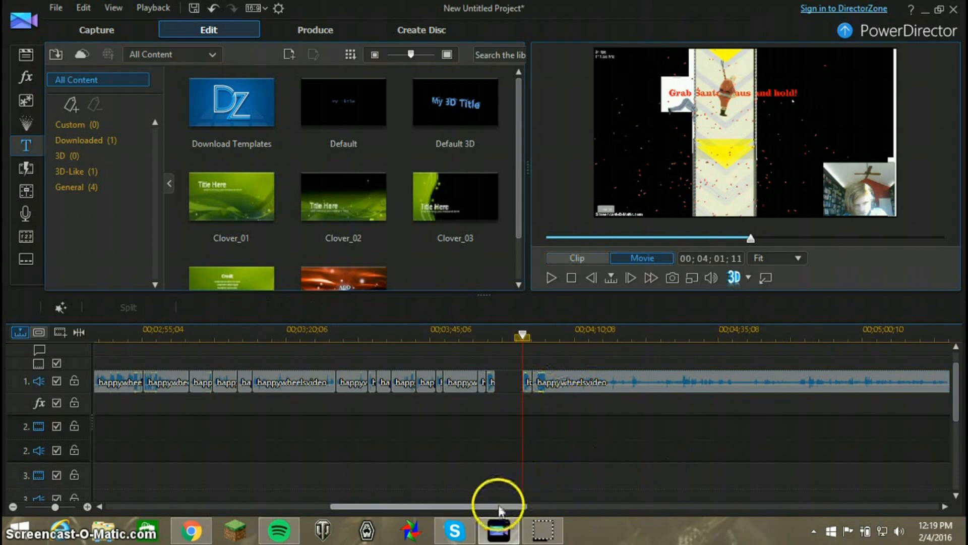
drag(500, 507, 532, 506)
click(371, 399)
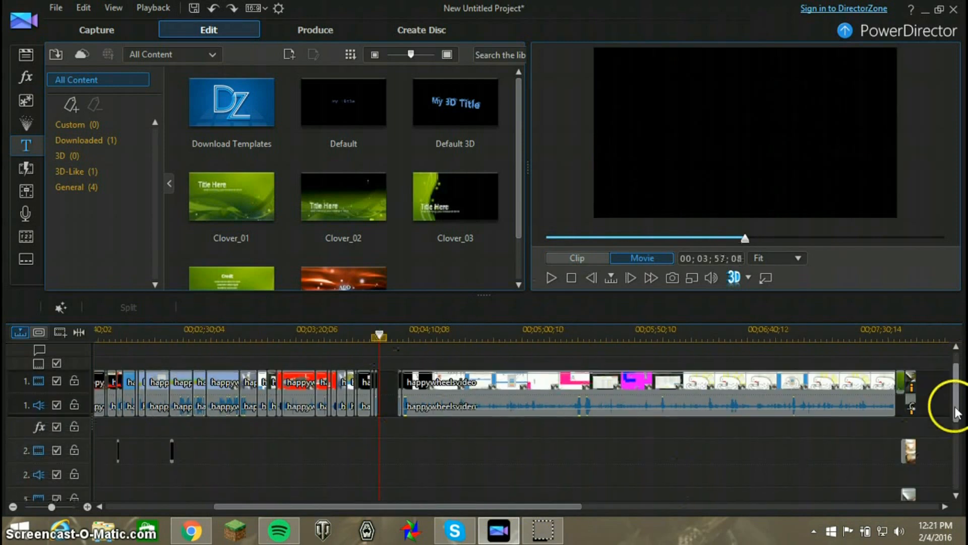
Select every clip after the gap on all tracks and move them together to close the gap at 00;03;57;08
drag(956, 405, 956, 443)
drag(918, 469, 400, 367)
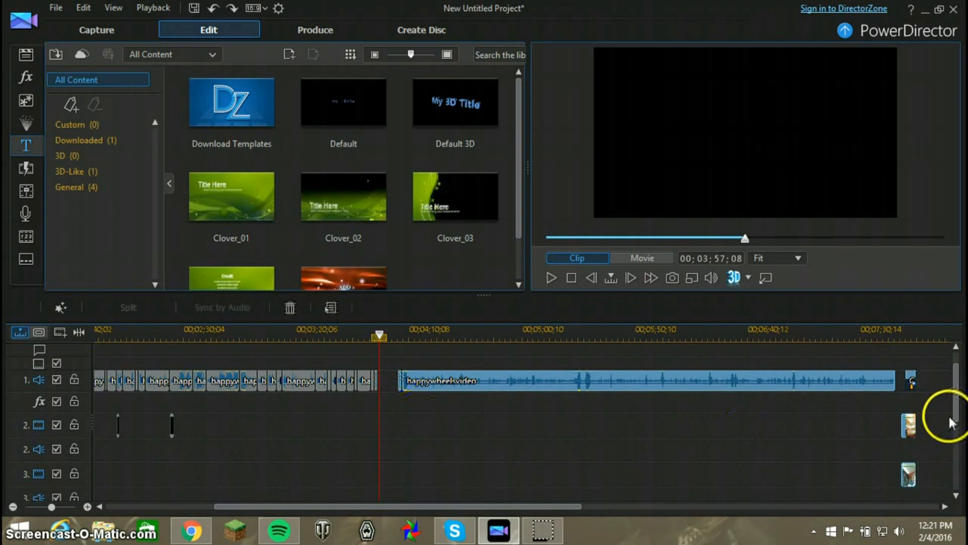
scroll(956, 409, up, 1)
drag(454, 378, 434, 385)
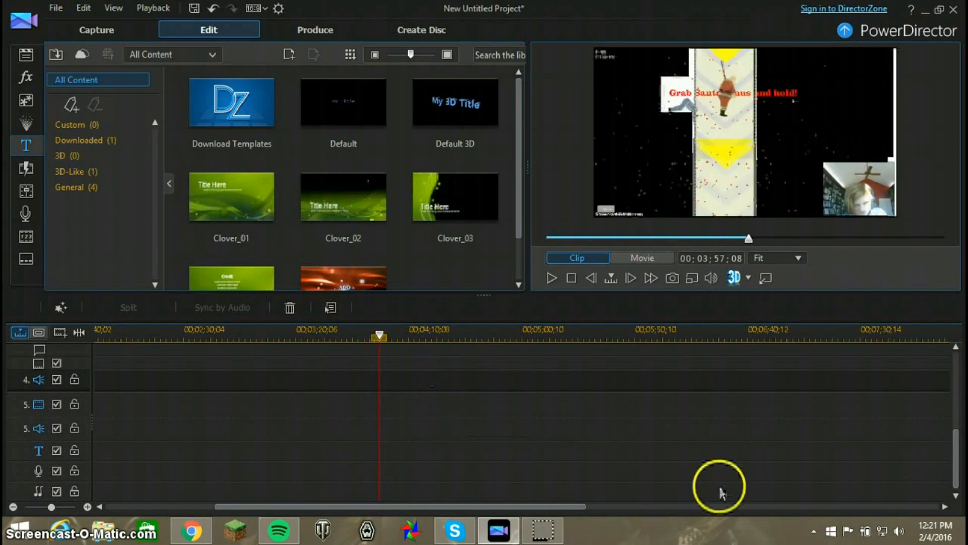
drag(957, 448, 953, 333)
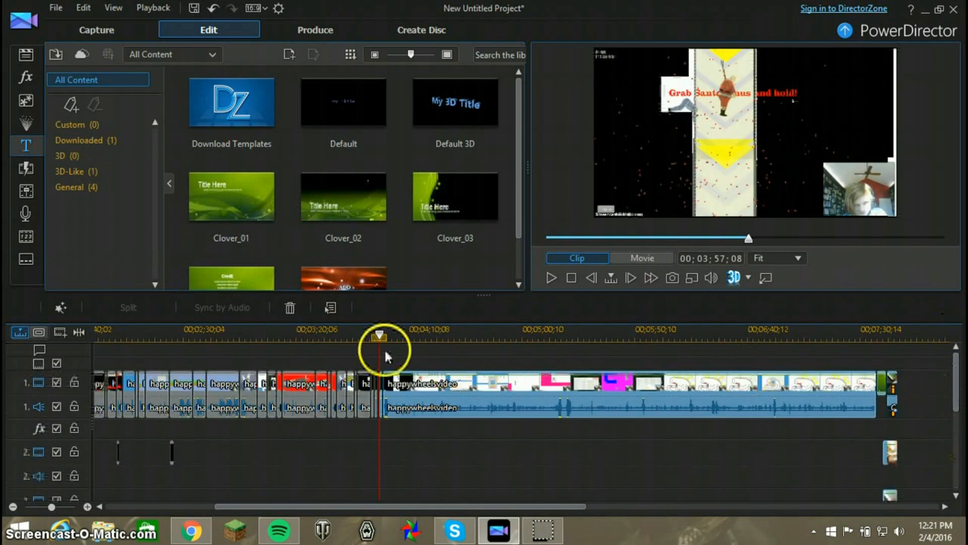
Slow the short pasted happywheelsvideo clip to 0.70 X with Video Speed
drag(380, 337, 363, 341)
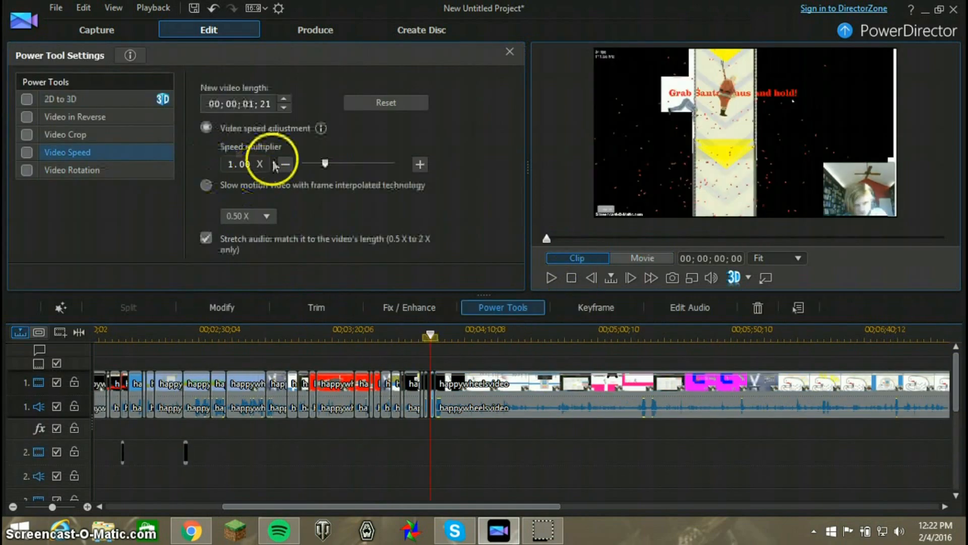
drag(324, 166, 317, 169)
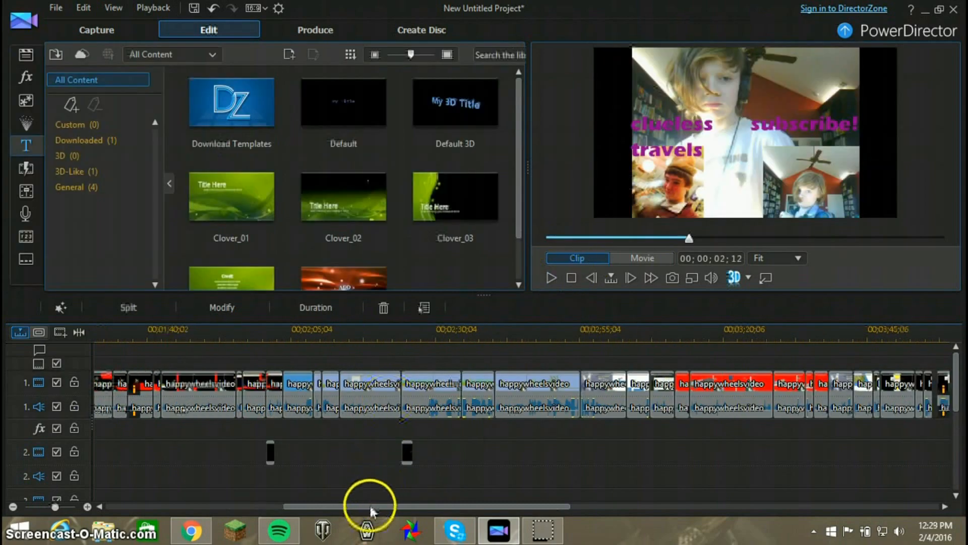
Review the color-effect clip and the three titles on video track 2 from the start of the movie
drag(371, 507, 146, 488)
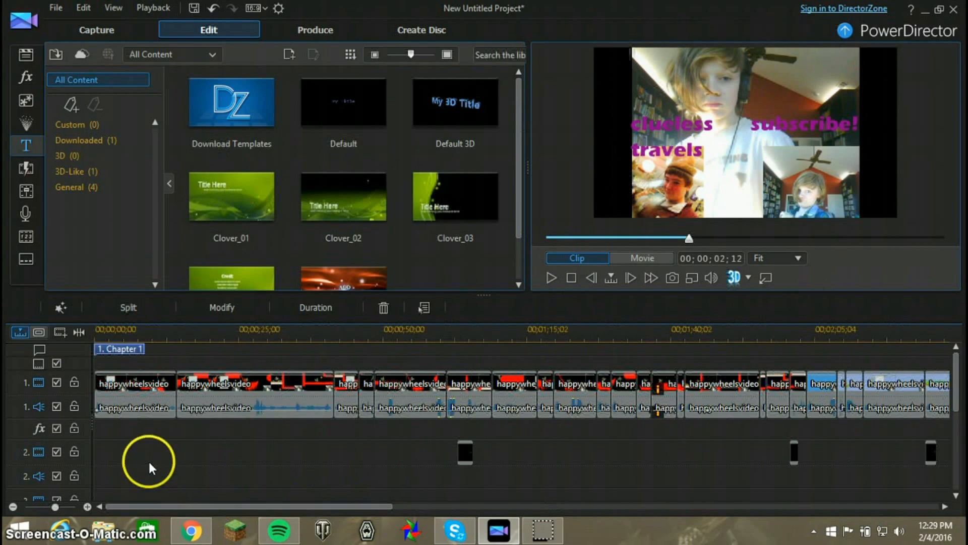
drag(318, 504, 400, 502)
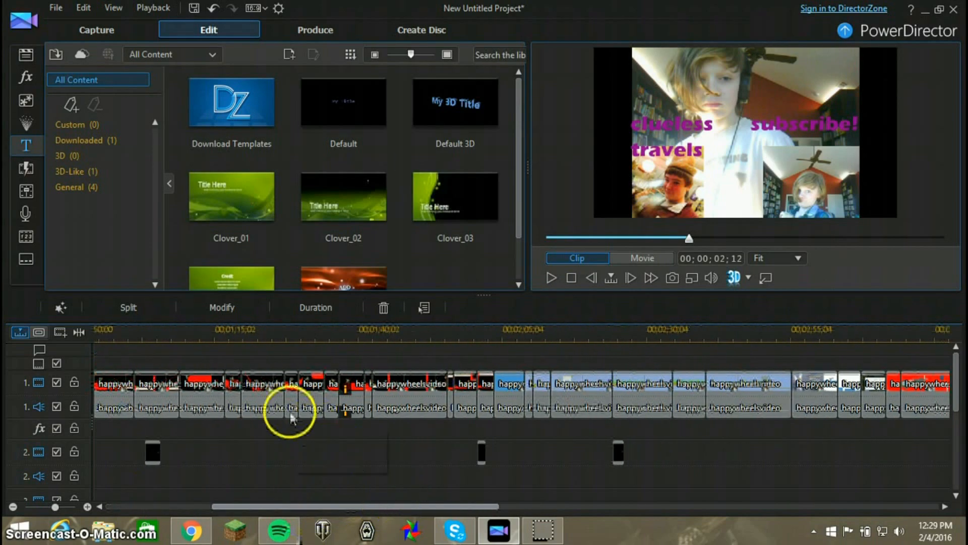
click(351, 396)
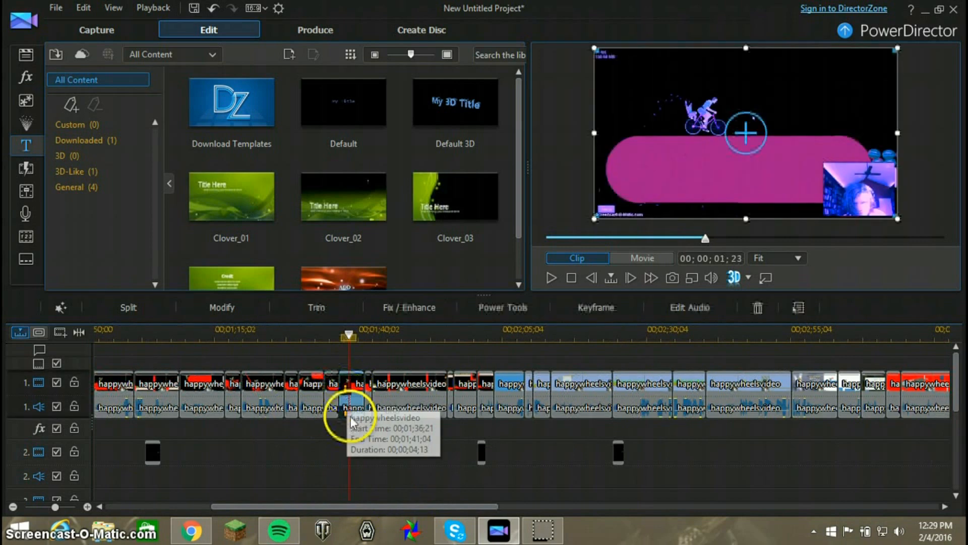
click(151, 452)
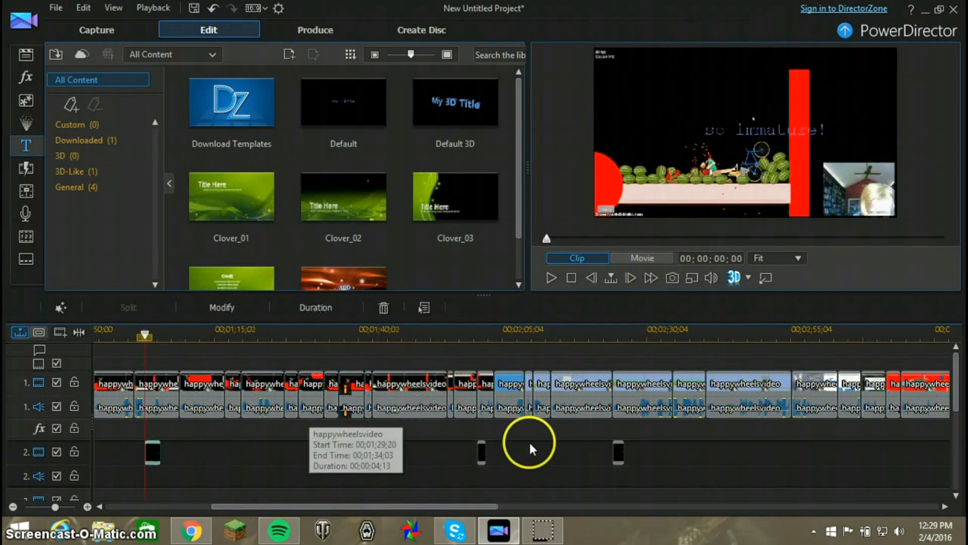
click(483, 454)
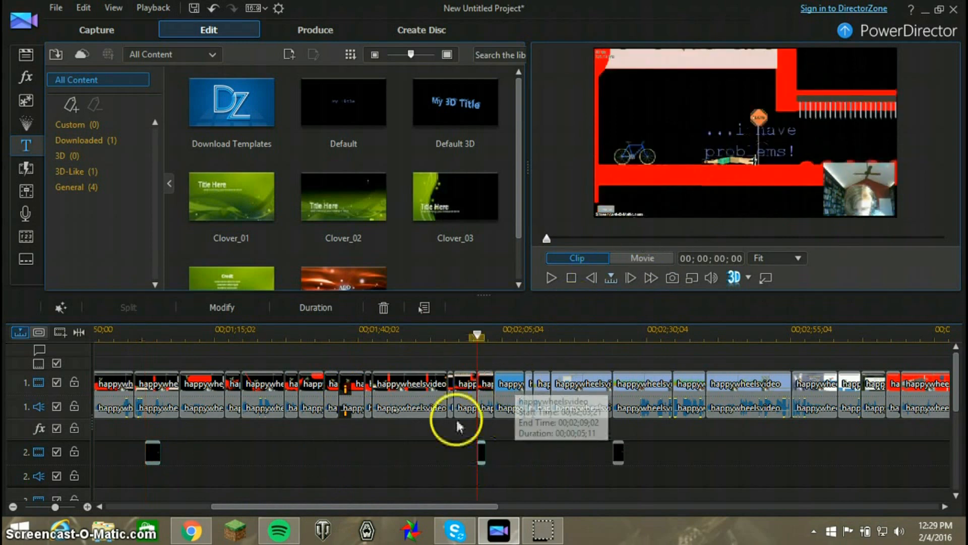
drag(357, 506, 485, 506)
click(247, 452)
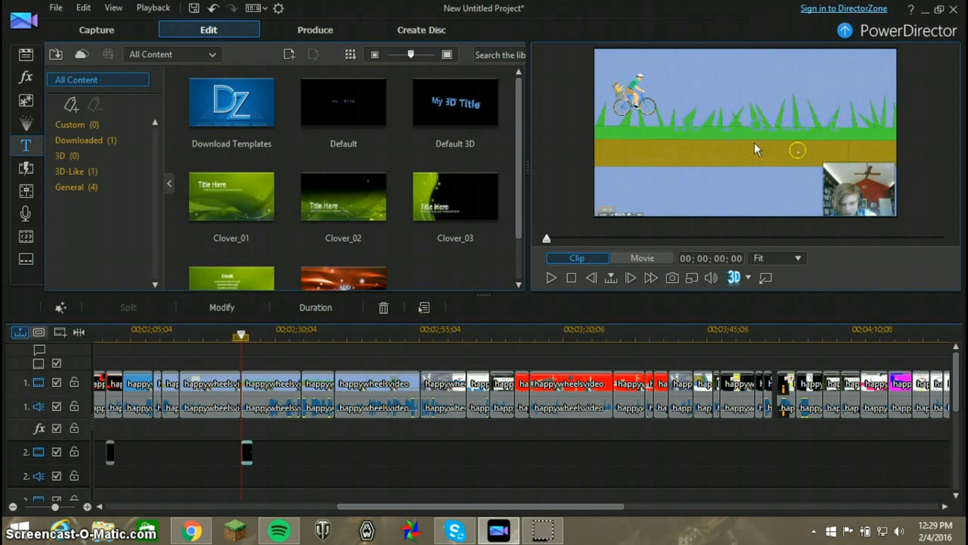
drag(382, 508, 413, 507)
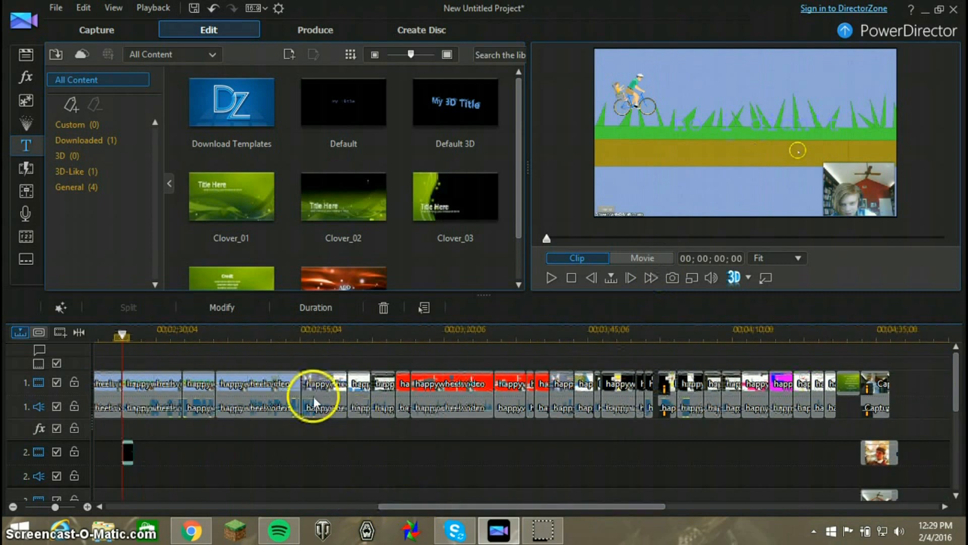
Examine the cut happywheelsvideo clips on video track 1 between about 00;02;55;04 and 00;03;46;06
click(316, 398)
click(360, 399)
click(378, 398)
click(404, 396)
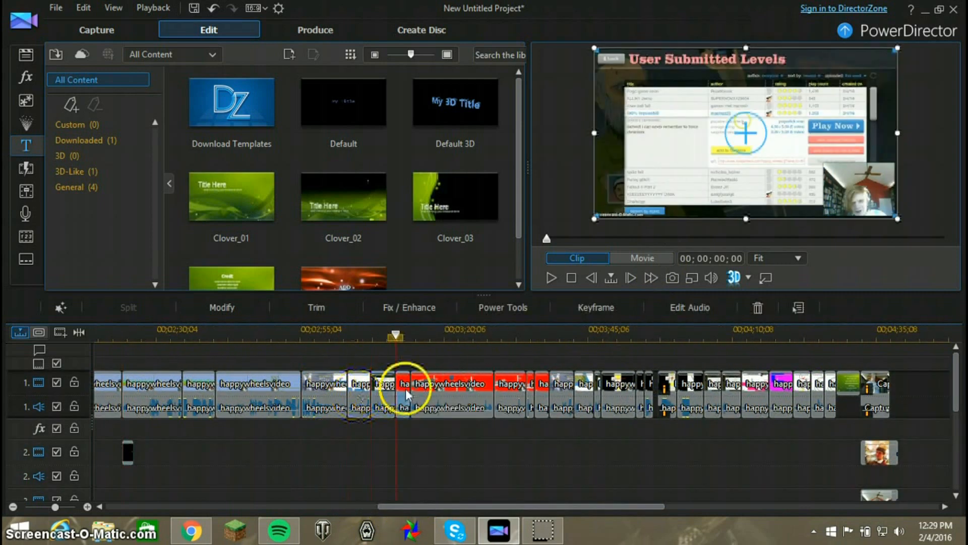
drag(430, 506, 456, 504)
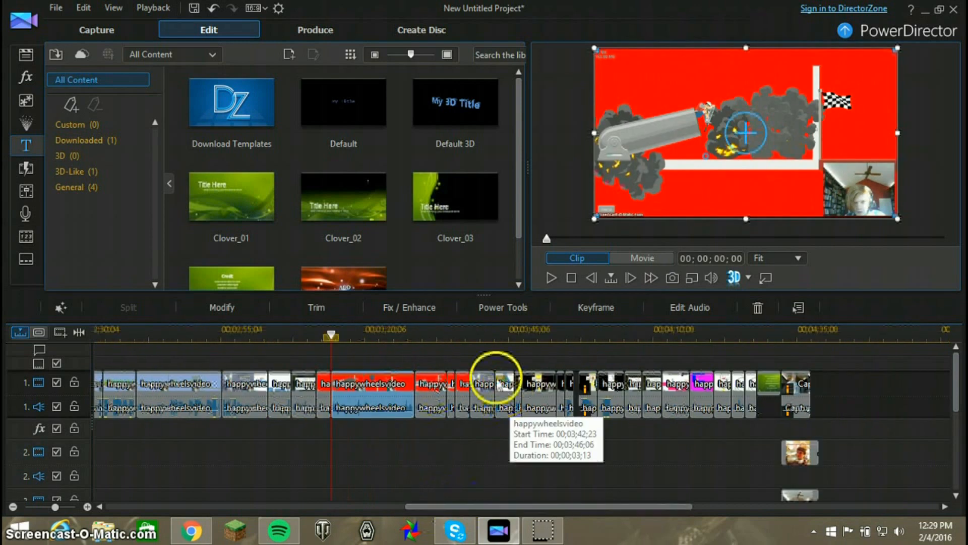
click(502, 385)
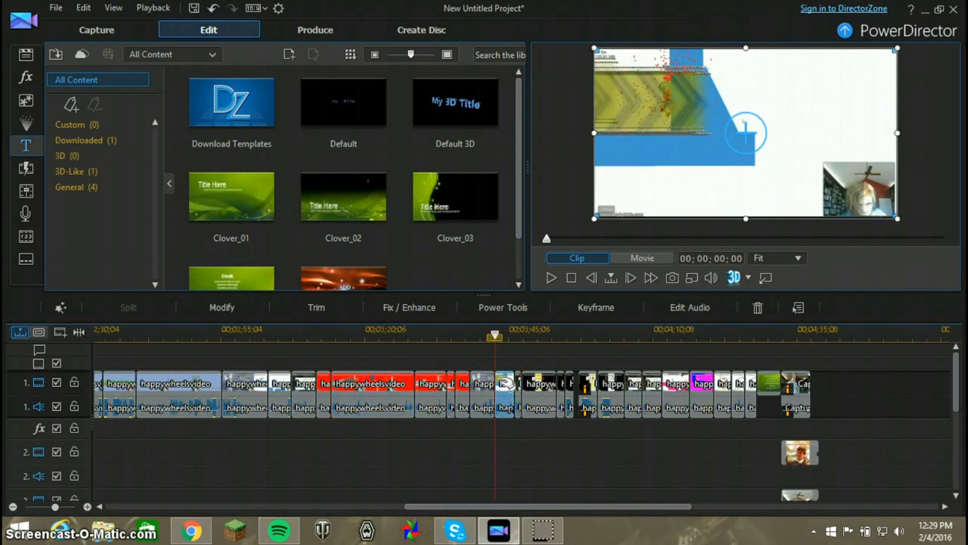
drag(465, 506, 497, 504)
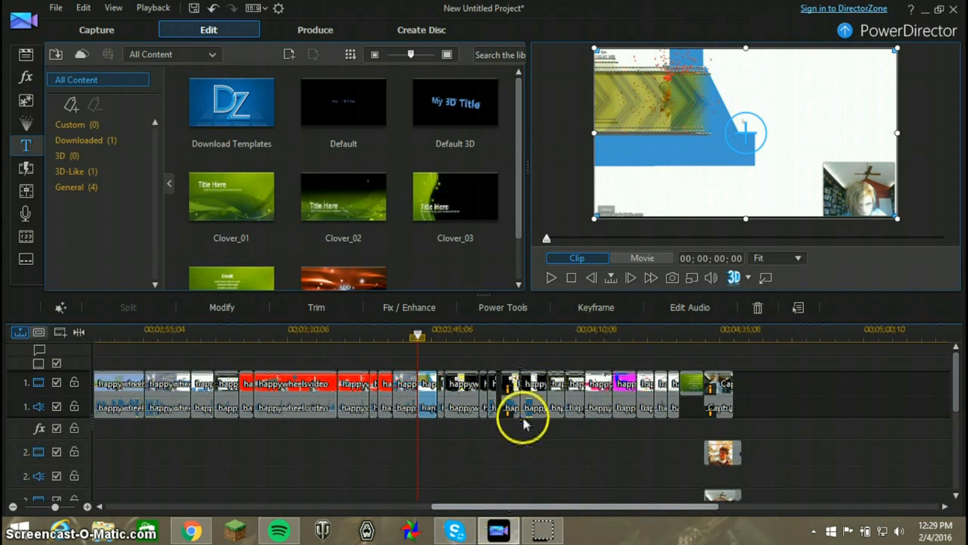
Inspect the clips after the slowed clip and preview the one starting at 00;04;05;10 at its 00;00;01;08 point
click(537, 396)
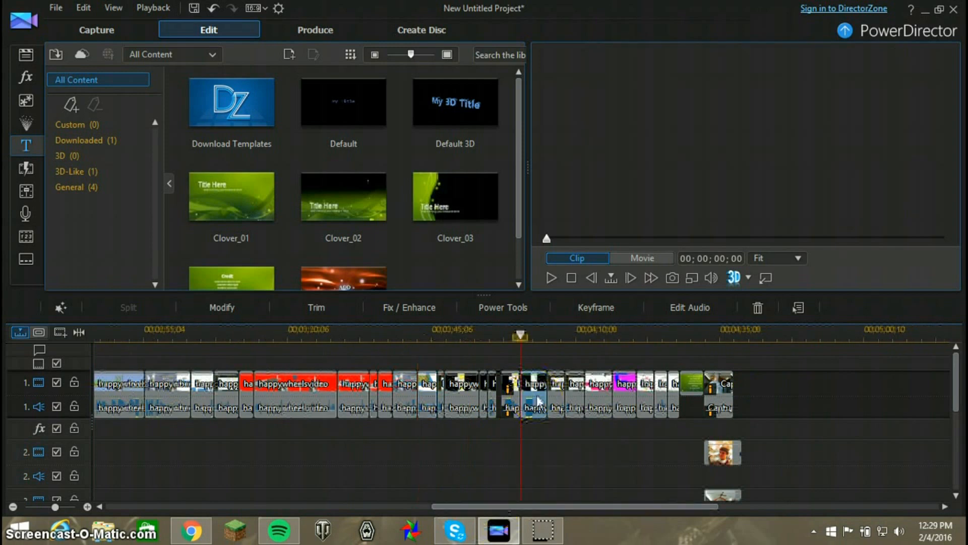
click(558, 398)
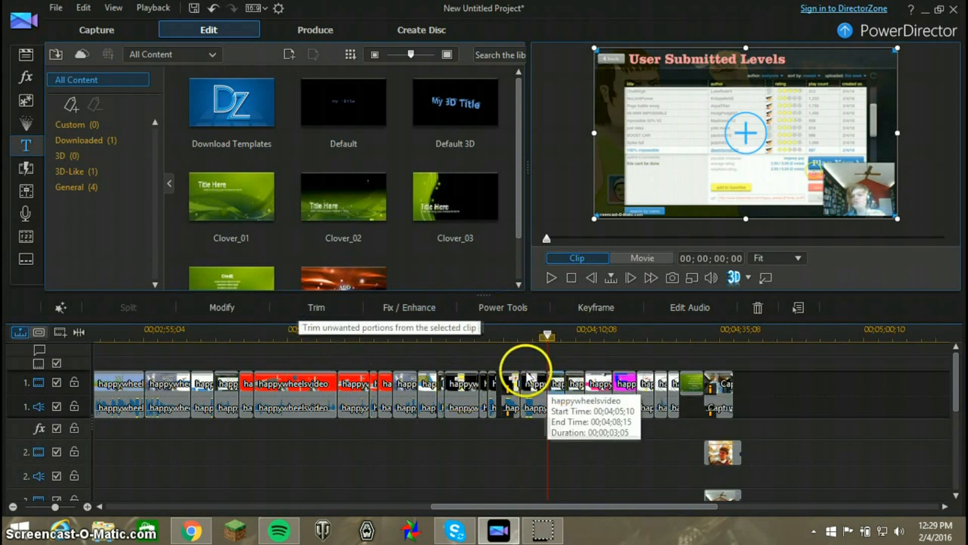
drag(546, 335, 555, 338)
click(554, 381)
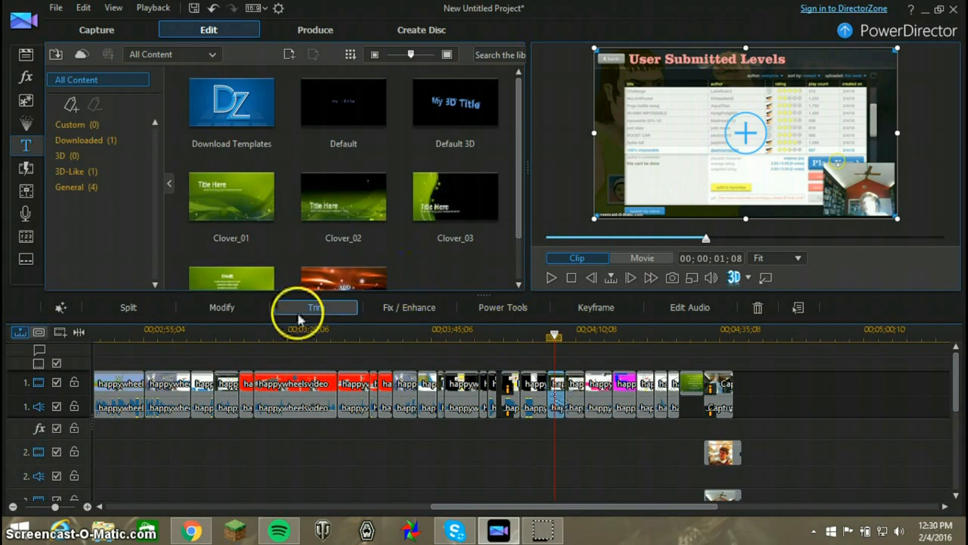
Inspect the trim settings of the selected happywheelsvideo clip and leave them without applying changes
click(328, 306)
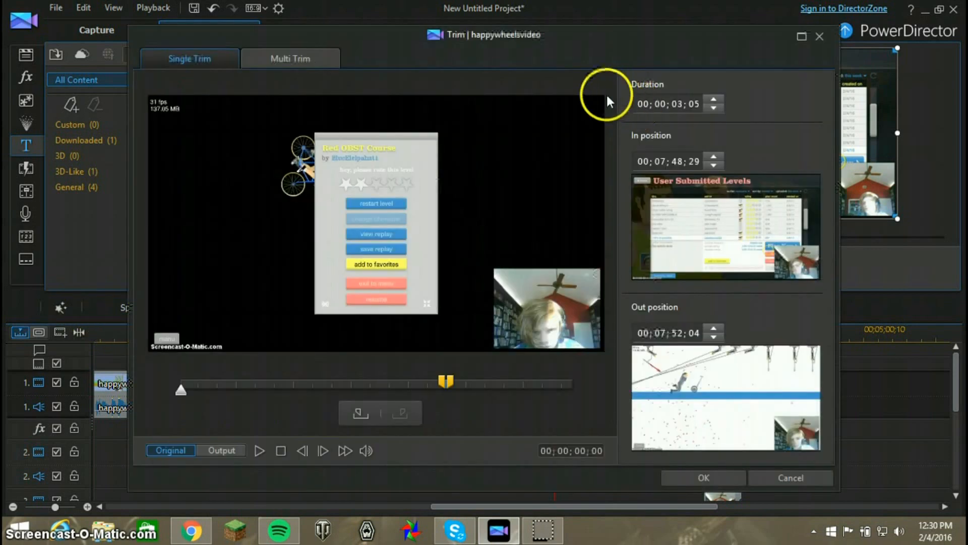
click(783, 467)
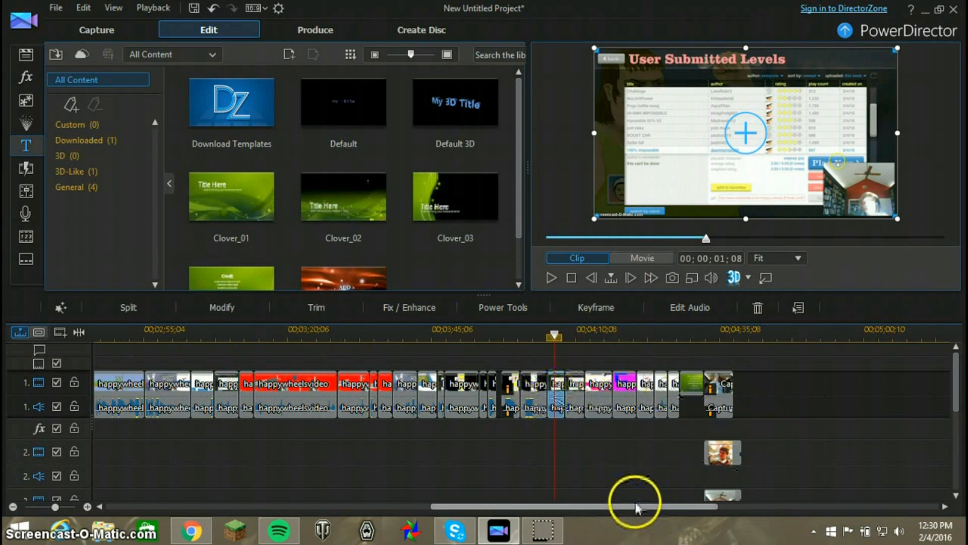
Inspect the first title on video track 2, "so immature!", in the Title Designer, including its motion settings, and close it unchanged
drag(636, 507, 252, 487)
click(690, 392)
click(253, 487)
drag(333, 508, 374, 497)
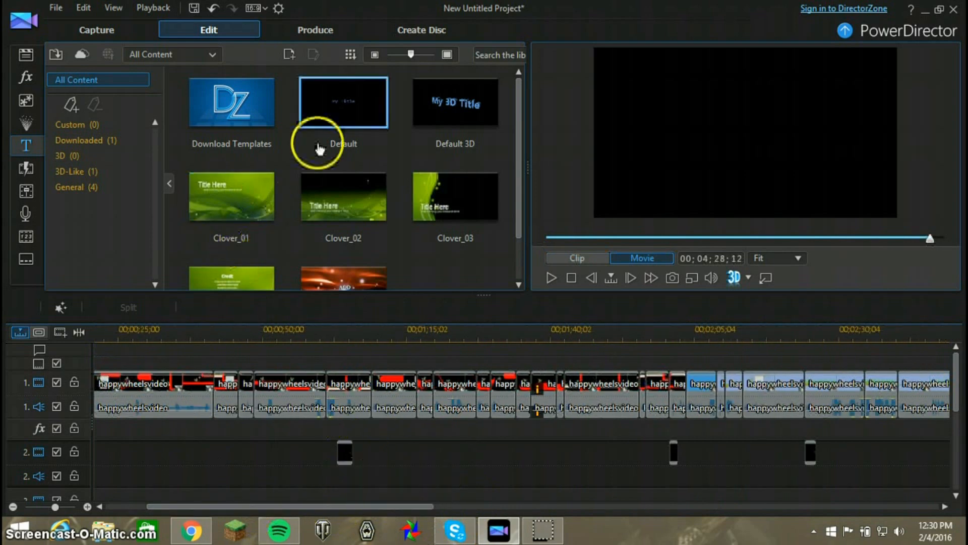
click(348, 455)
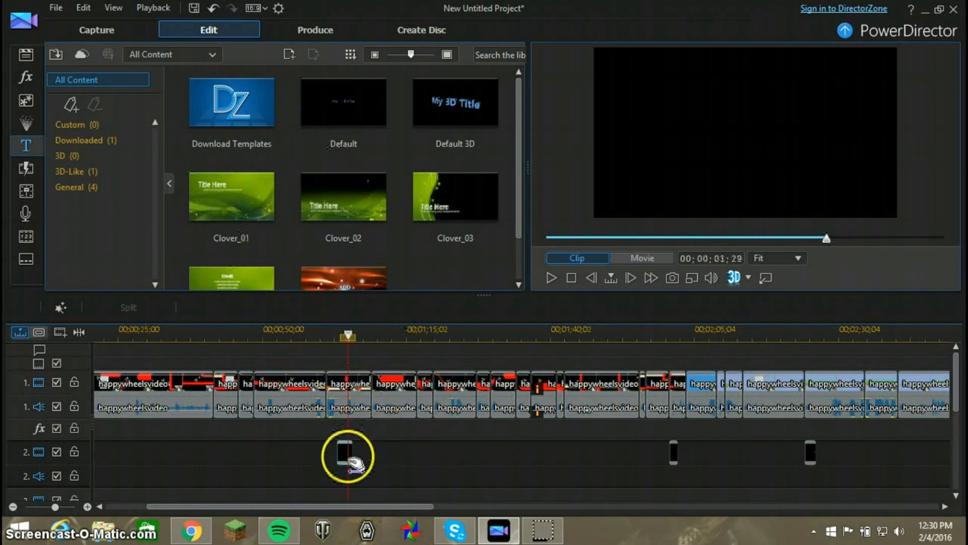
click(243, 307)
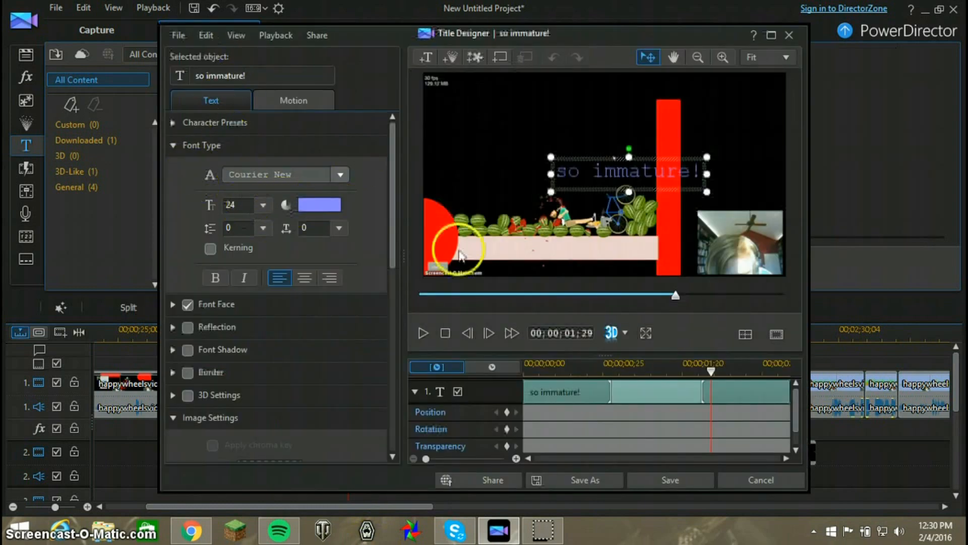
click(284, 101)
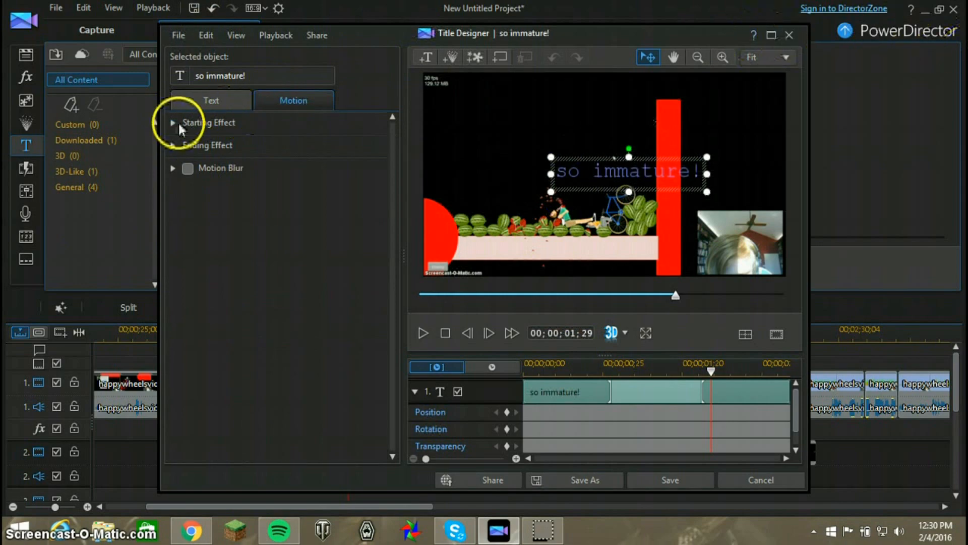
click(787, 36)
Preview the movie from about 00;03;54;18 and view the closing credits screen at 00;04;35;27
drag(362, 507, 652, 486)
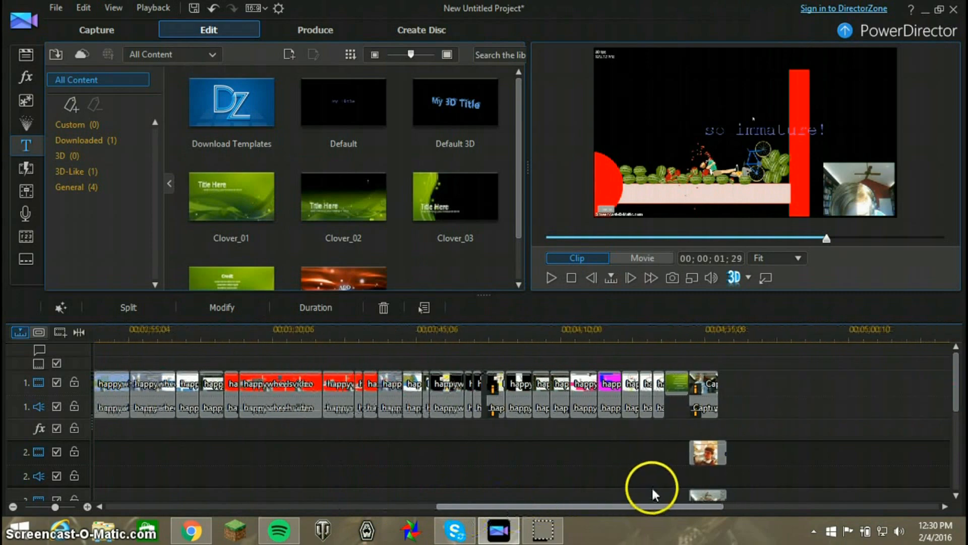
click(553, 272)
click(882, 237)
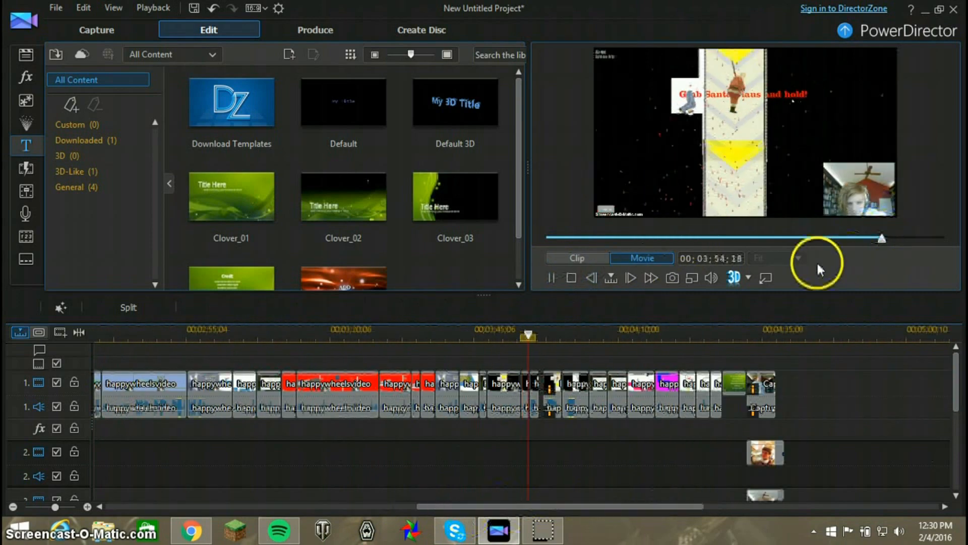
click(551, 277)
drag(526, 348, 765, 343)
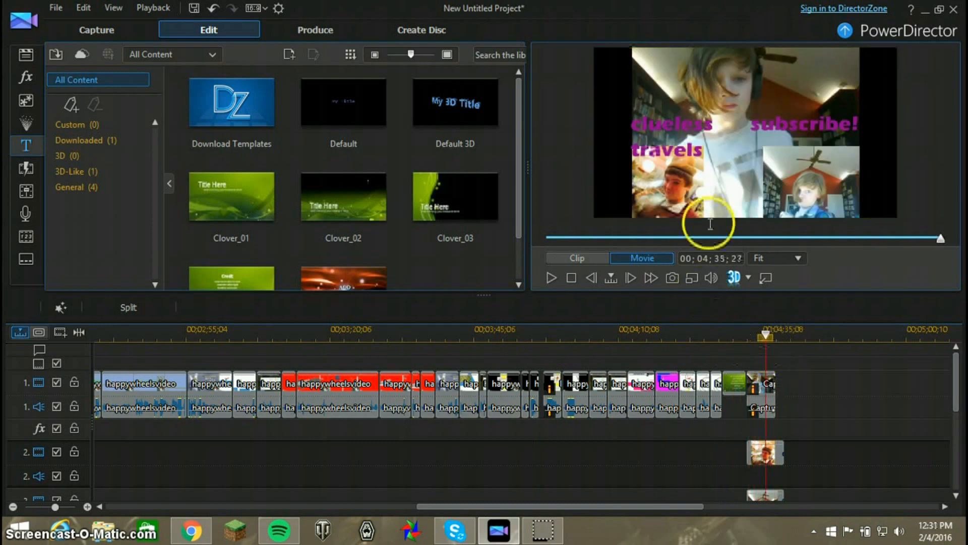
Show the media library and inspect the SnapShot(0).bmp image and the profile picture clip used in the credits on video track 2
click(23, 57)
drag(519, 134, 538, 225)
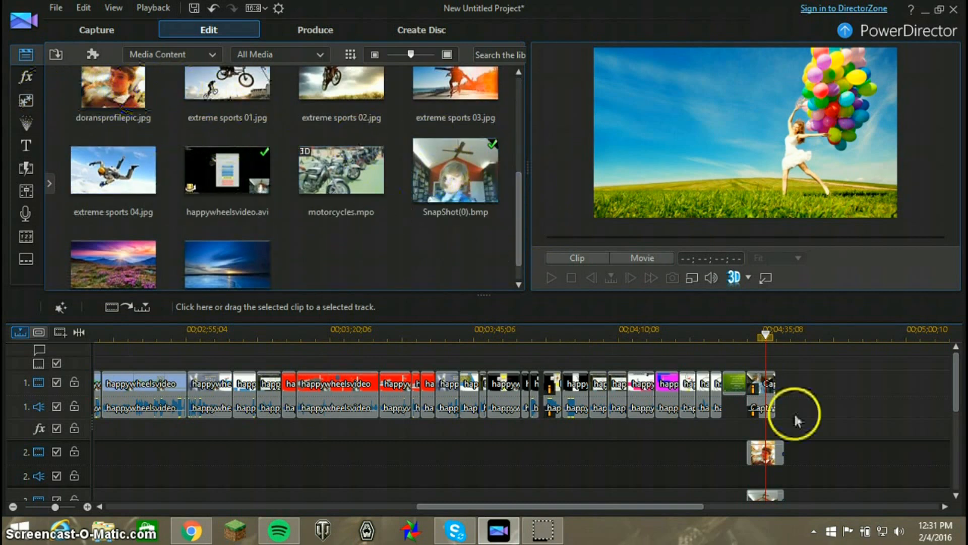
click(764, 456)
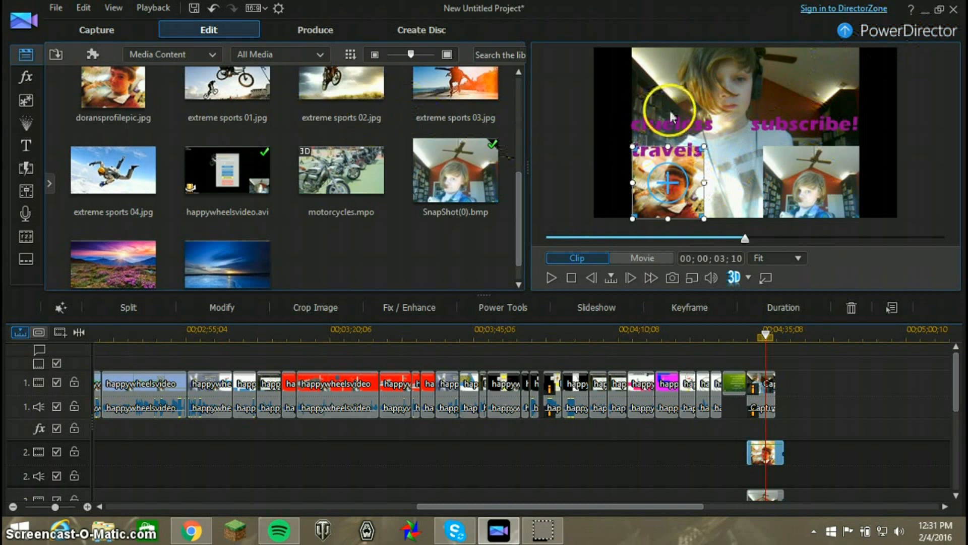
click(429, 160)
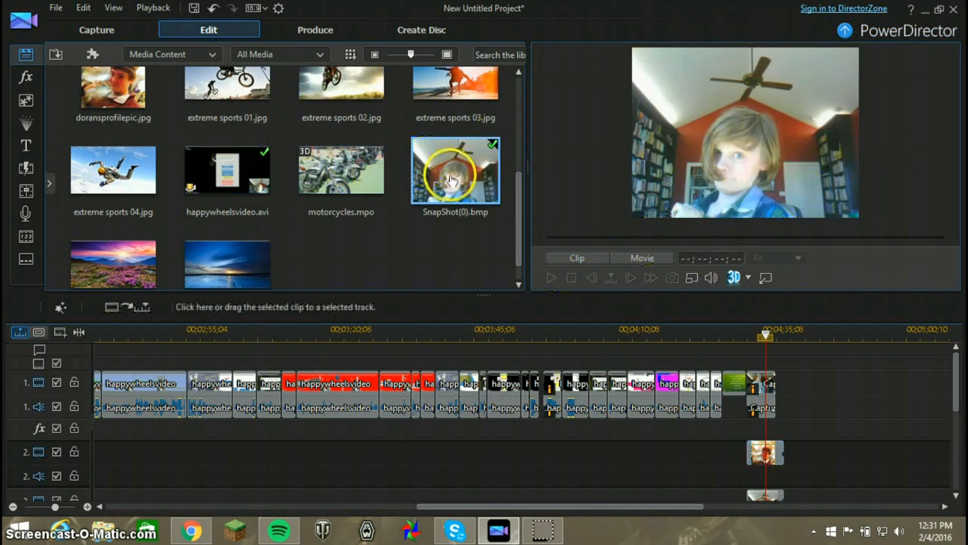
click(636, 461)
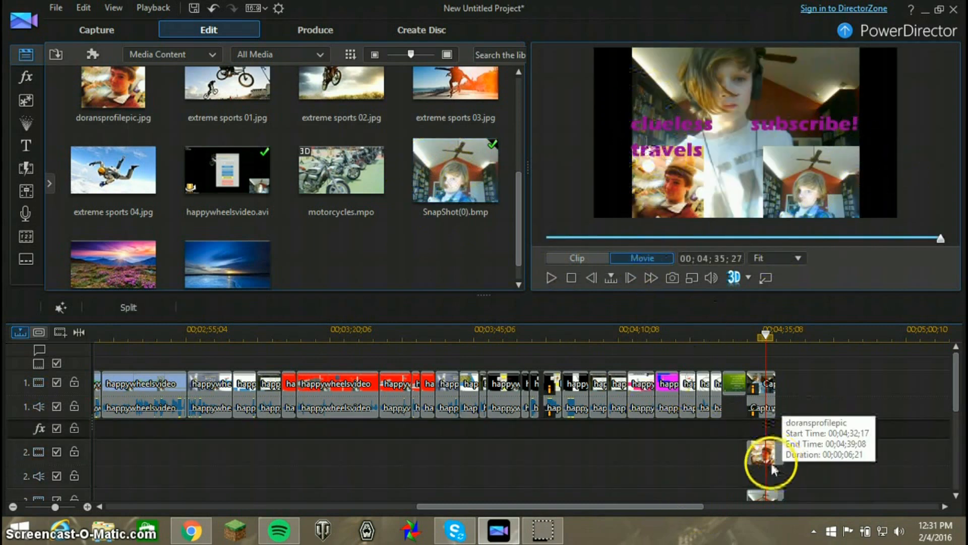
Inspect the "clueless subscribe! travels" credits title on video track 4 in the Title Designer and leave it, discarding any edits
drag(955, 393, 957, 424)
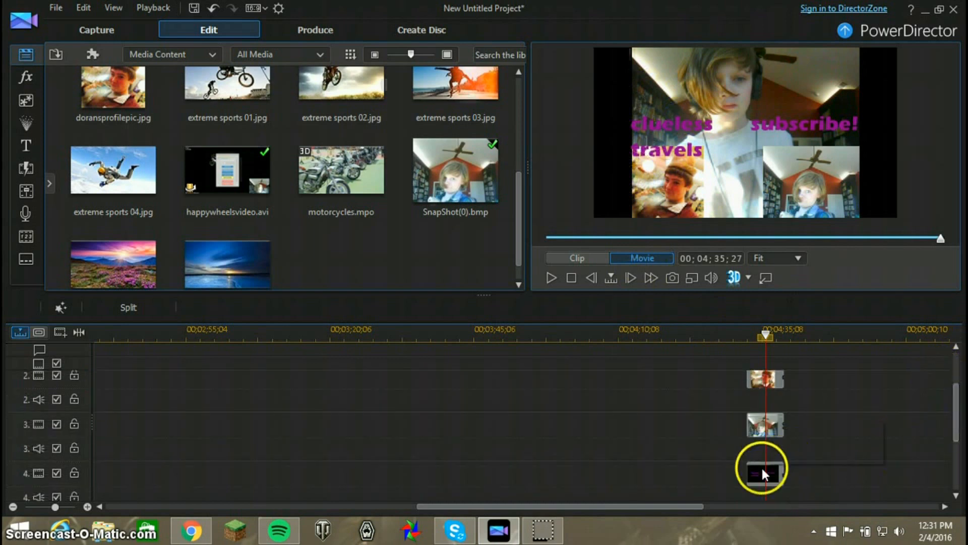
click(762, 470)
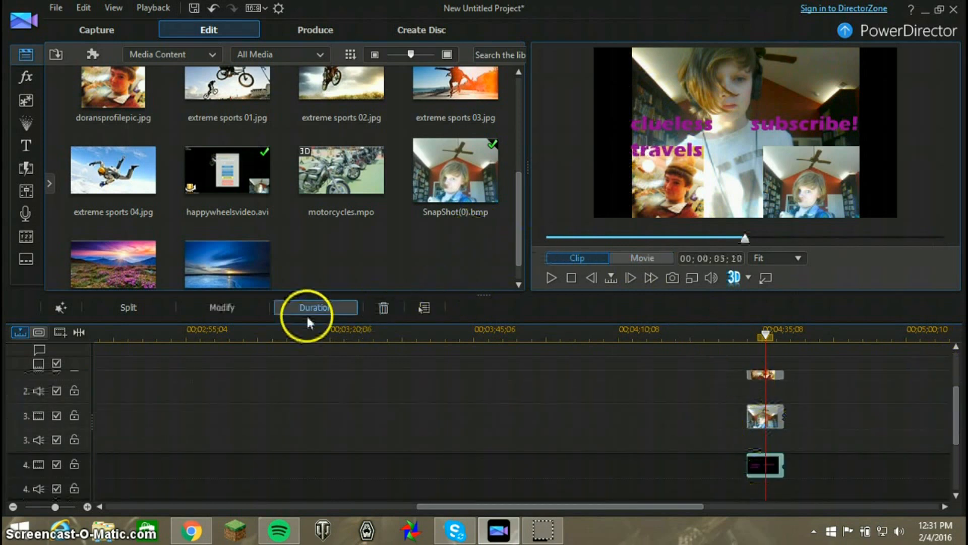
click(231, 306)
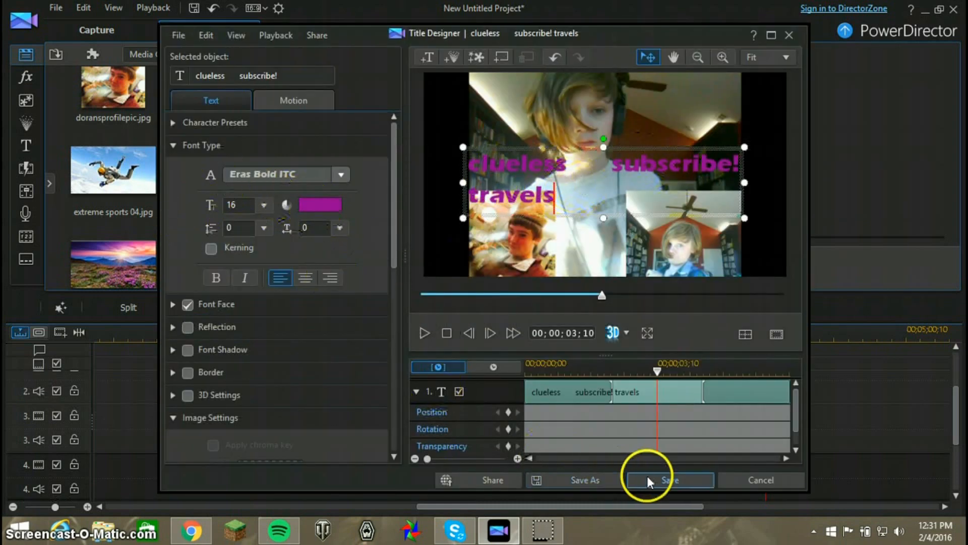
click(731, 480)
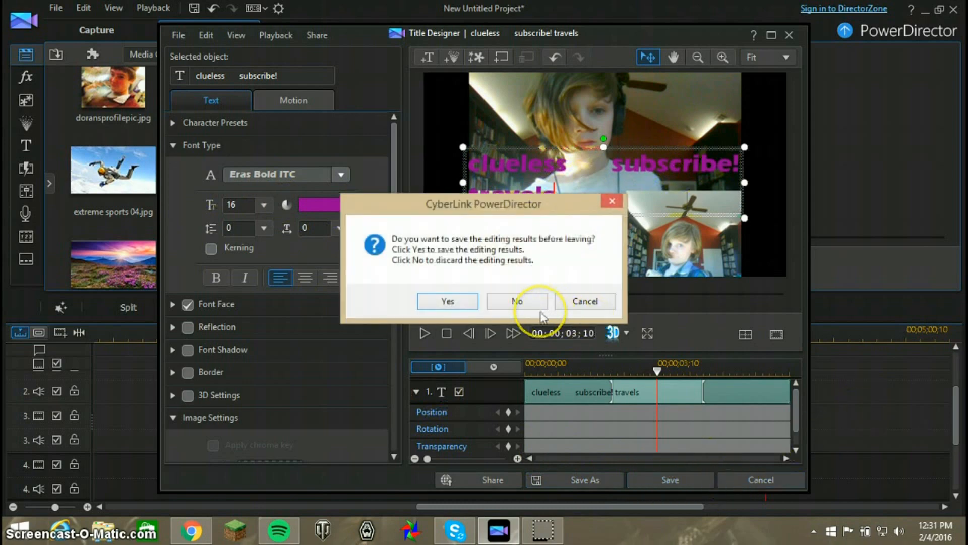
click(520, 302)
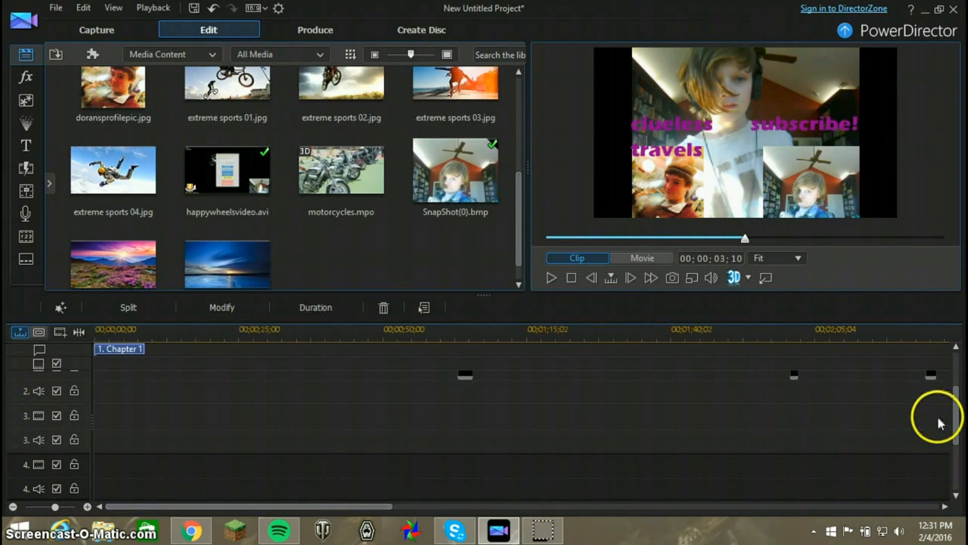
Examine the opening happywheelsvideo clips on video track 1 and the titles on track 2 from the start of the timeline
drag(954, 414, 950, 345)
mouse_move(370, 507)
mouse_down()
mouse_move(780, 457)
mouse_move(320, 437)
mouse_move(226, 420)
mouse_up()
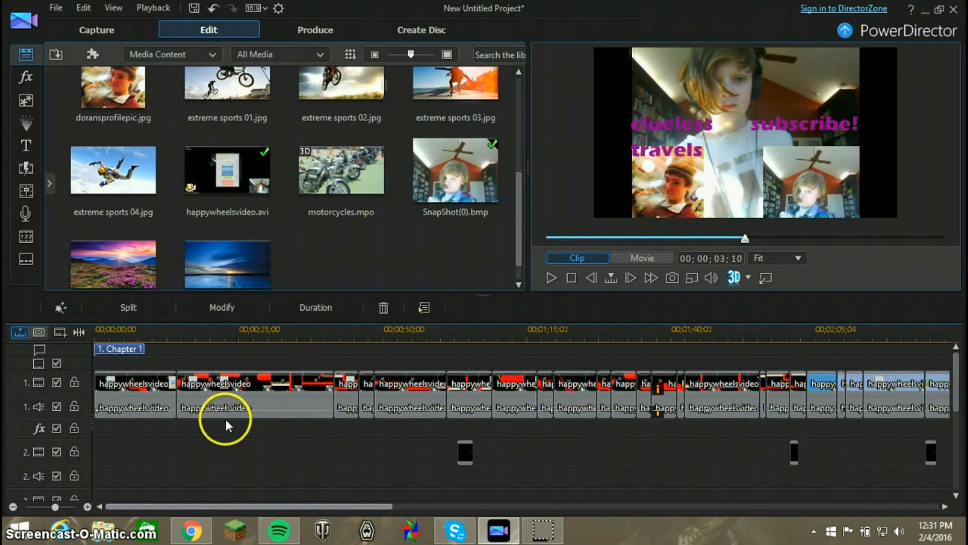
click(311, 433)
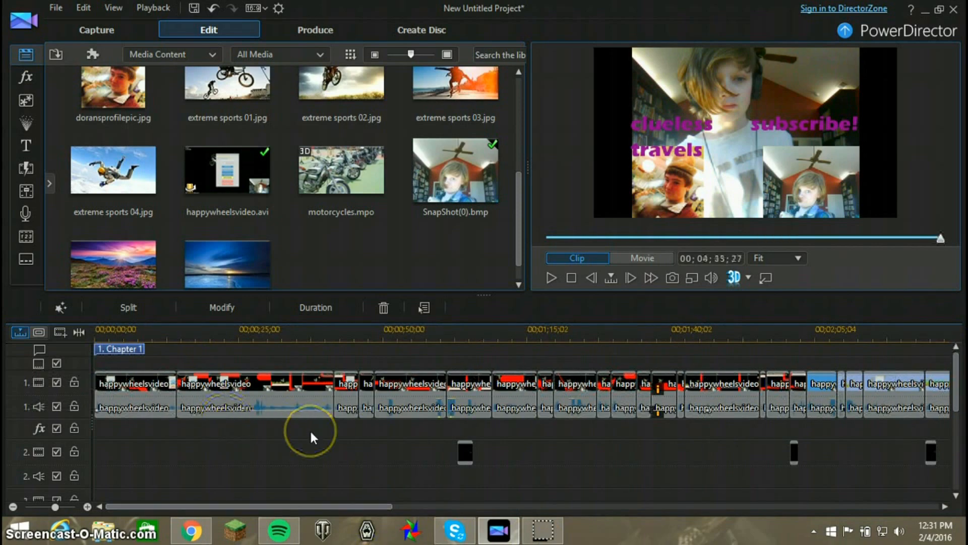
drag(304, 504, 288, 404)
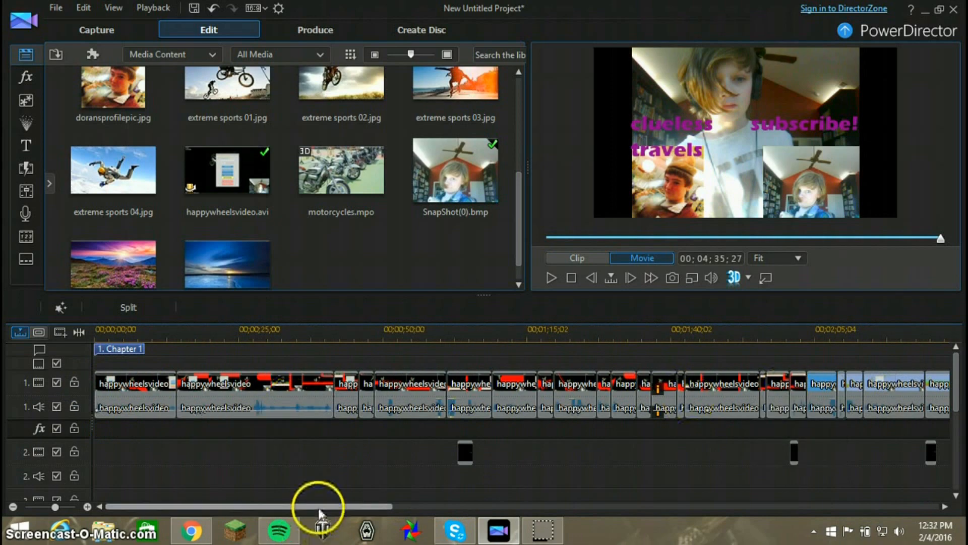
drag(319, 507, 241, 458)
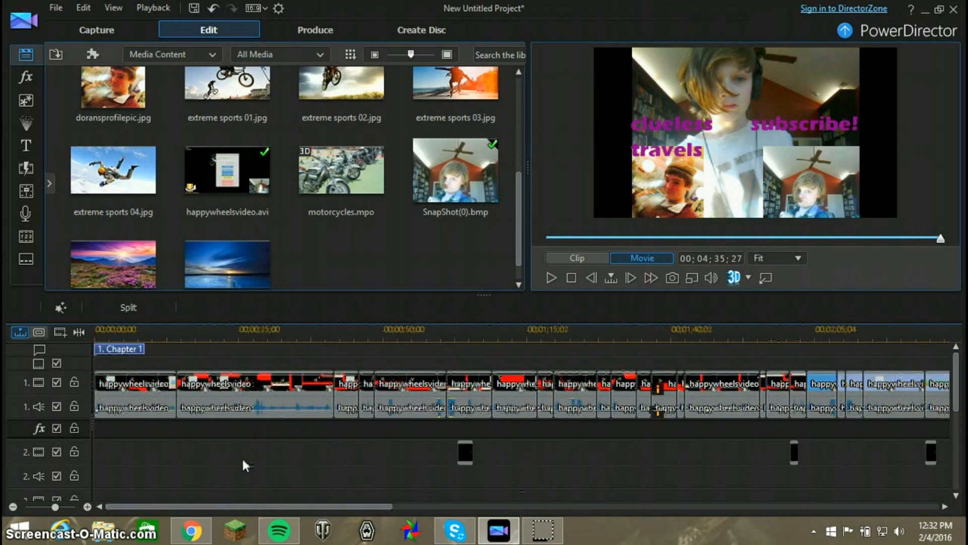
click(247, 458)
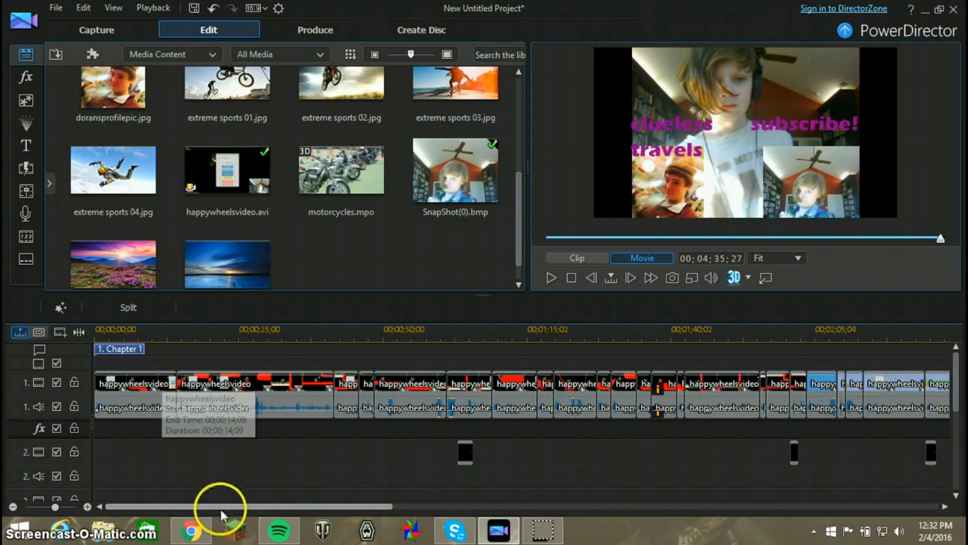
Look over the last clips and credits, and return the movie playhead to 00;00;00;00
drag(220, 508, 691, 495)
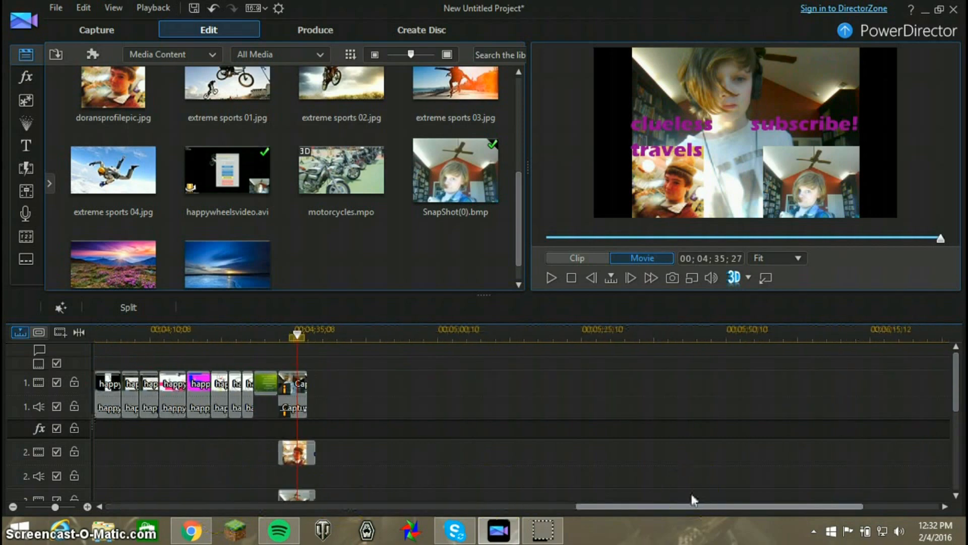
drag(691, 494, 677, 495)
drag(938, 241, 546, 238)
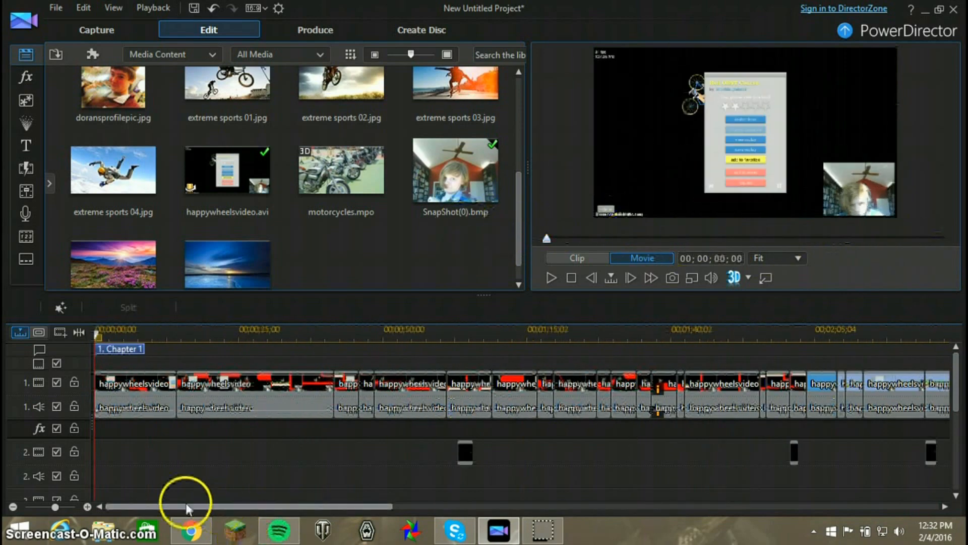
drag(198, 504, 93, 425)
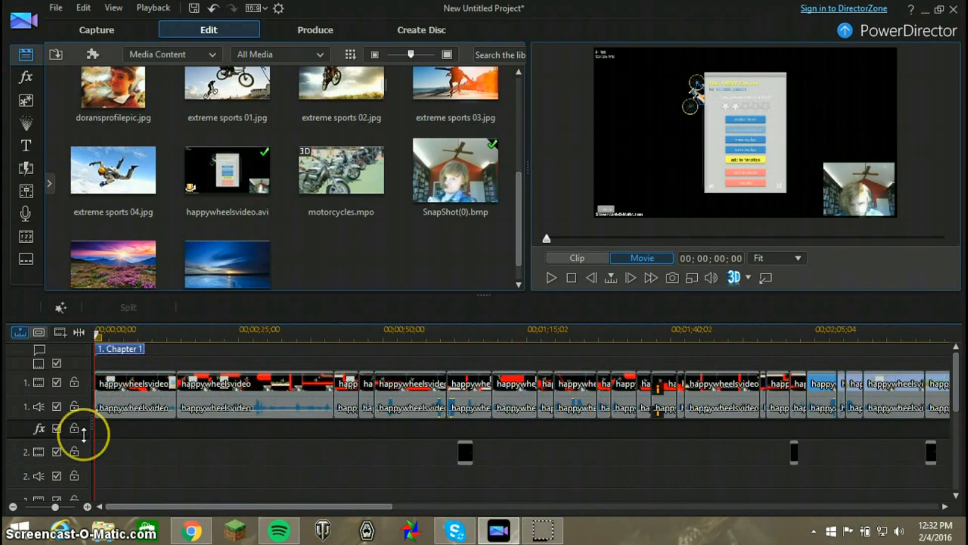